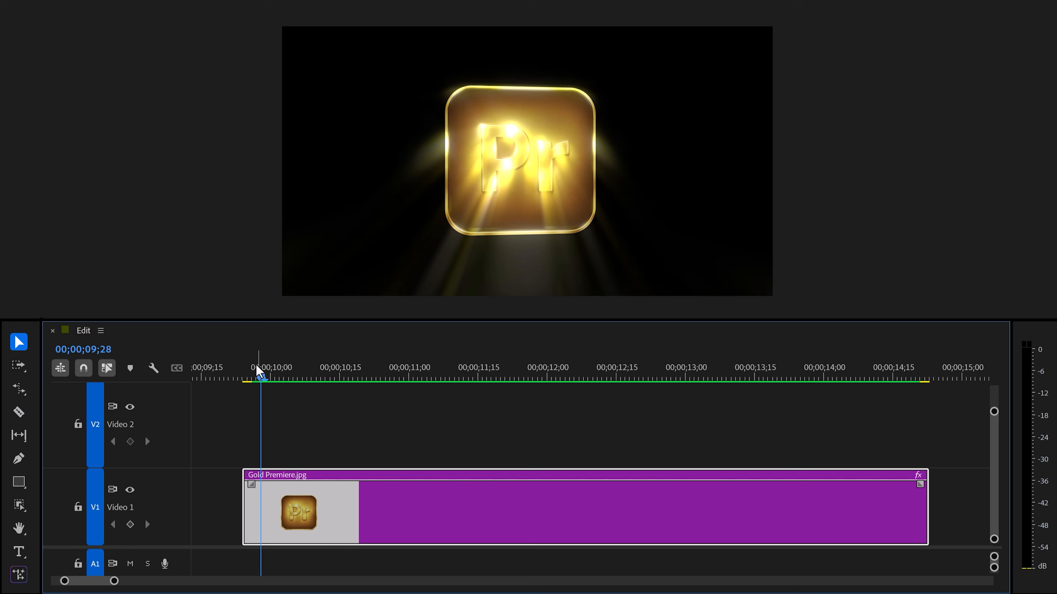
- Select the Gold Premiere.jpg clip in the sequence and open the Film Impact Dashboard extension
key(space)
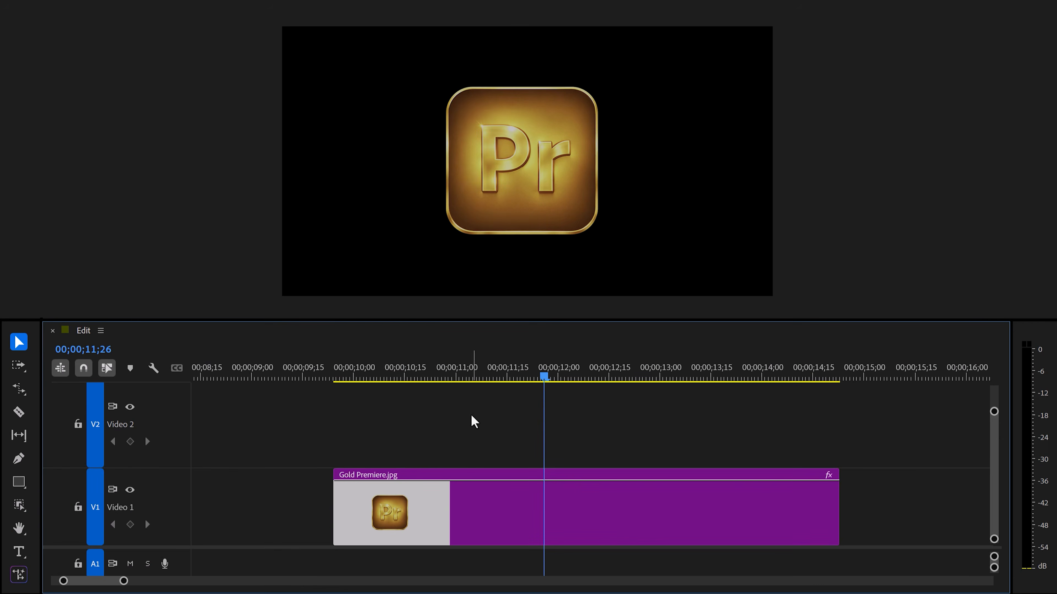
click(417, 516)
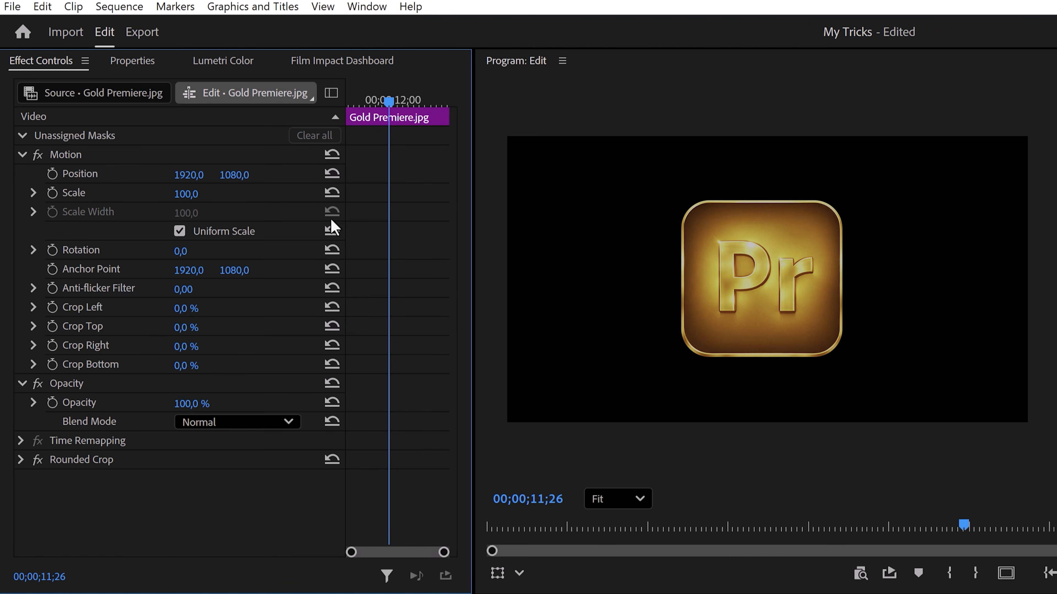
click(367, 8)
mouse_move(386, 71)
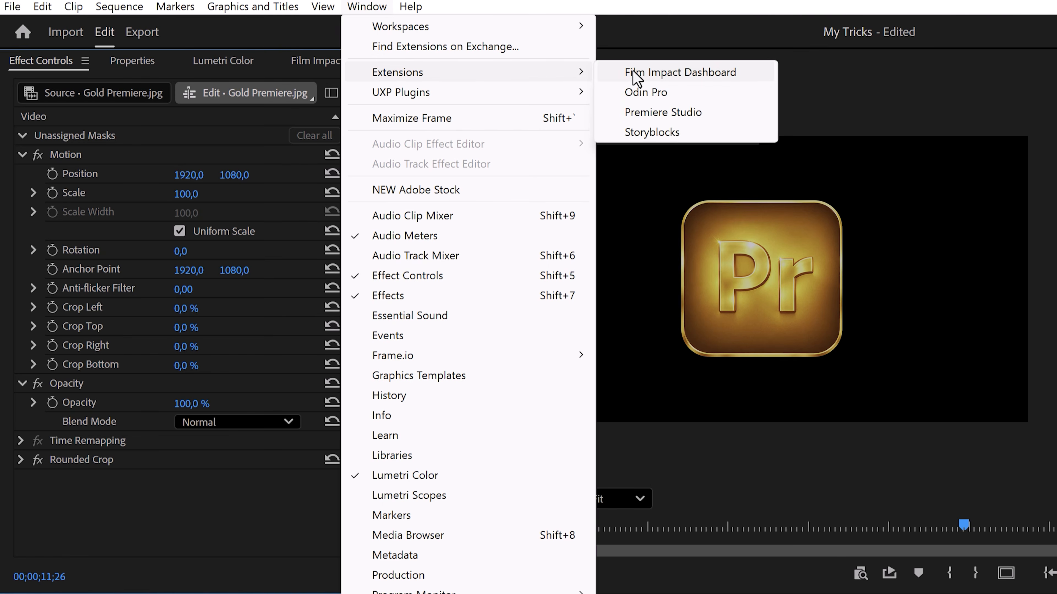
click(645, 74)
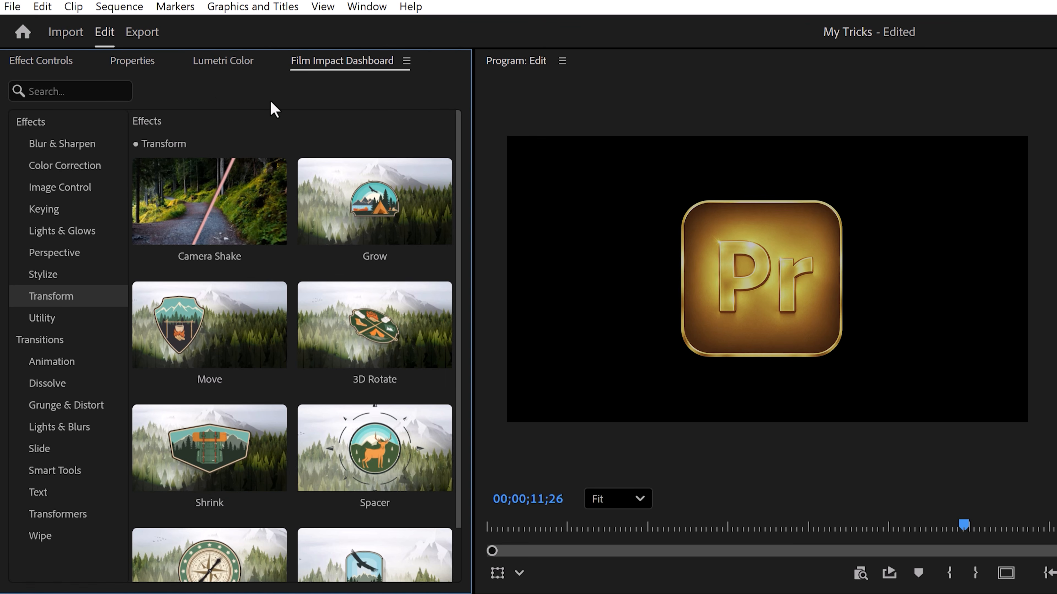
- Apply the Volumetric Rays effect from Lights & Glows, setting Intensity to 100%, Highlights Only to 54 and Ray Length to 99
click(62, 230)
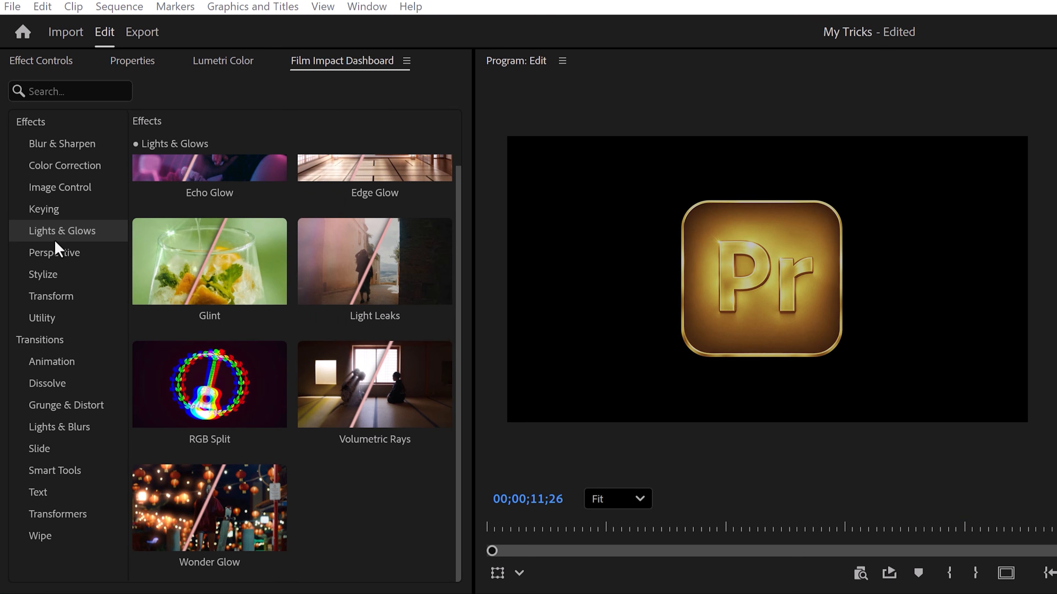
mouse_move(363, 395)
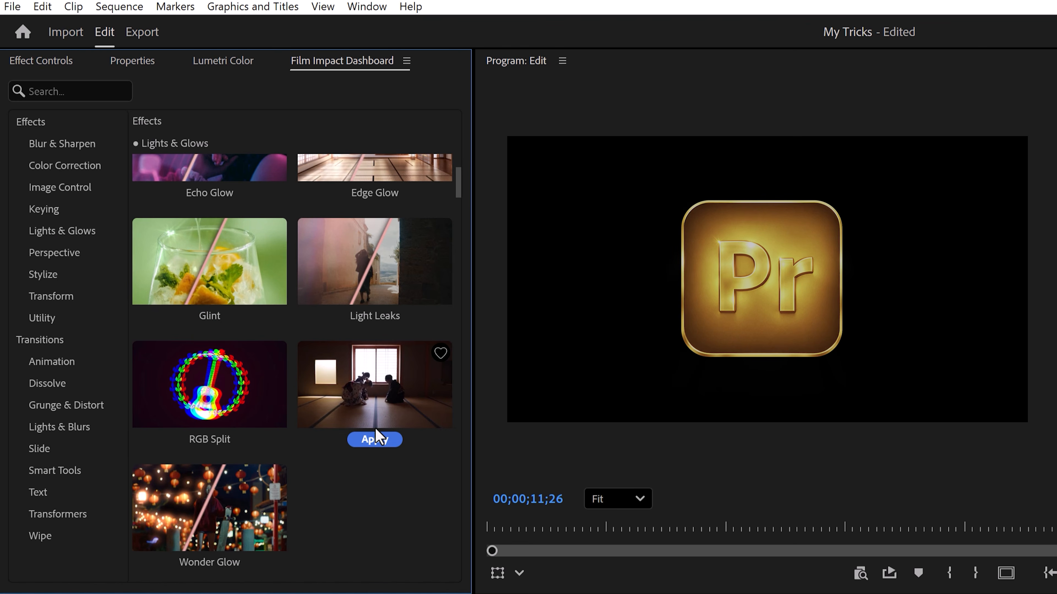
click(375, 435)
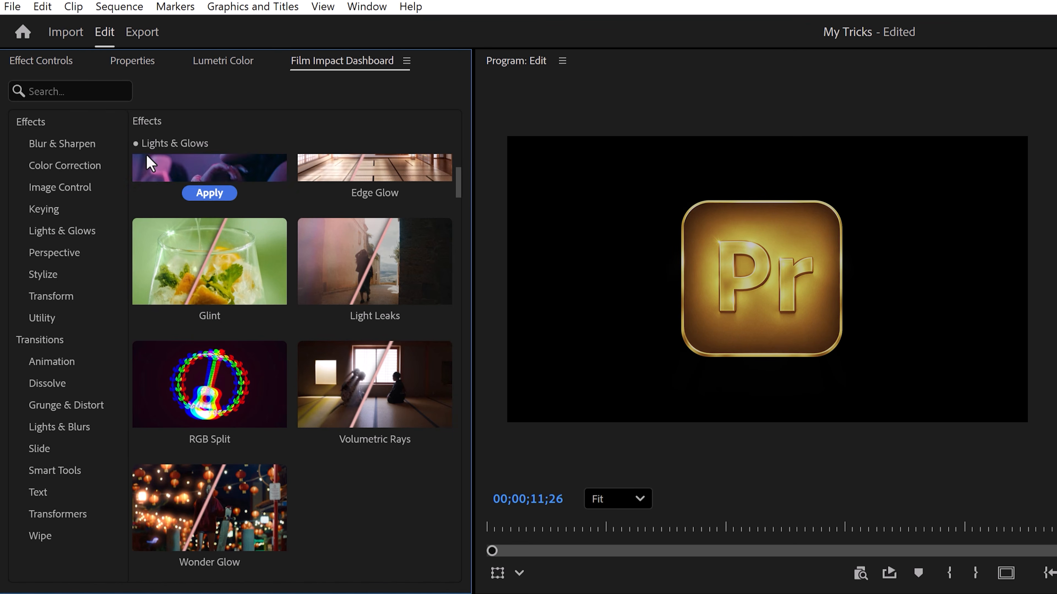
click(63, 61)
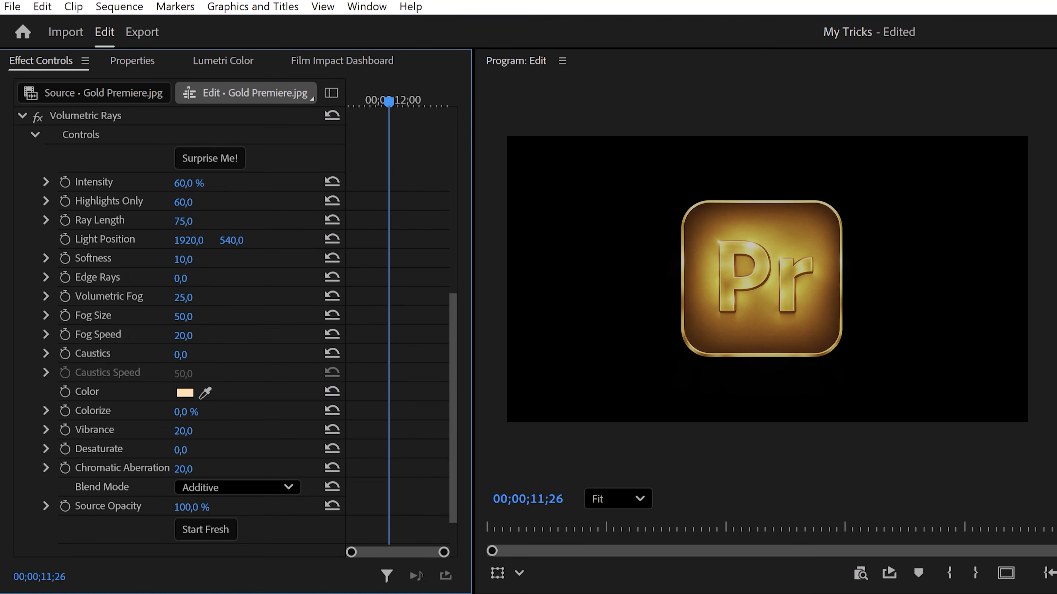
drag(194, 202, 191, 221)
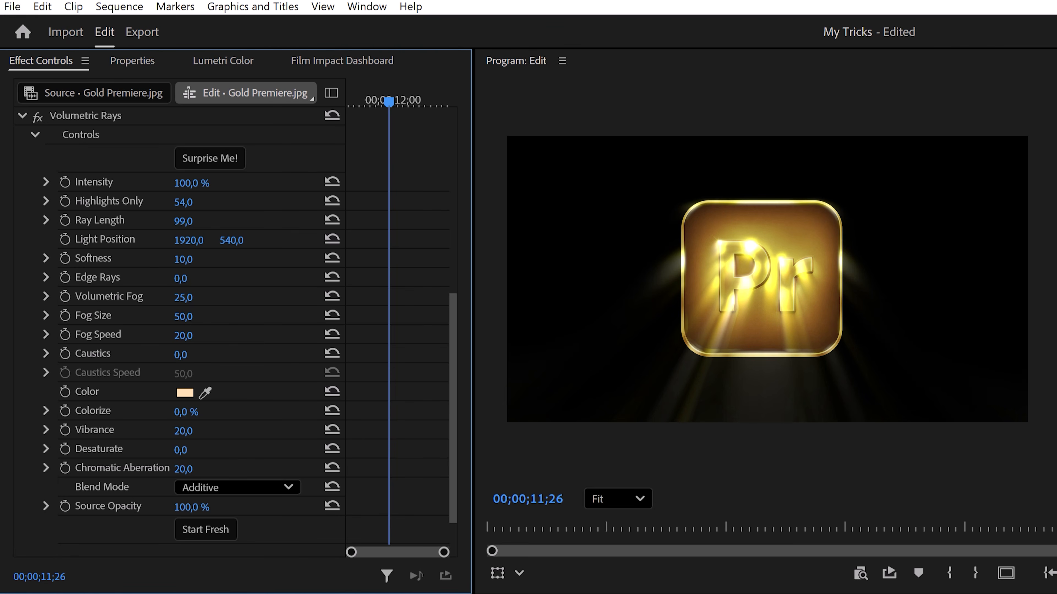
- Apply the Glint effect to the Gold Premiere.jpg clip and set its Intensity to 31%
click(378, 63)
mouse_move(204, 291)
click(209, 317)
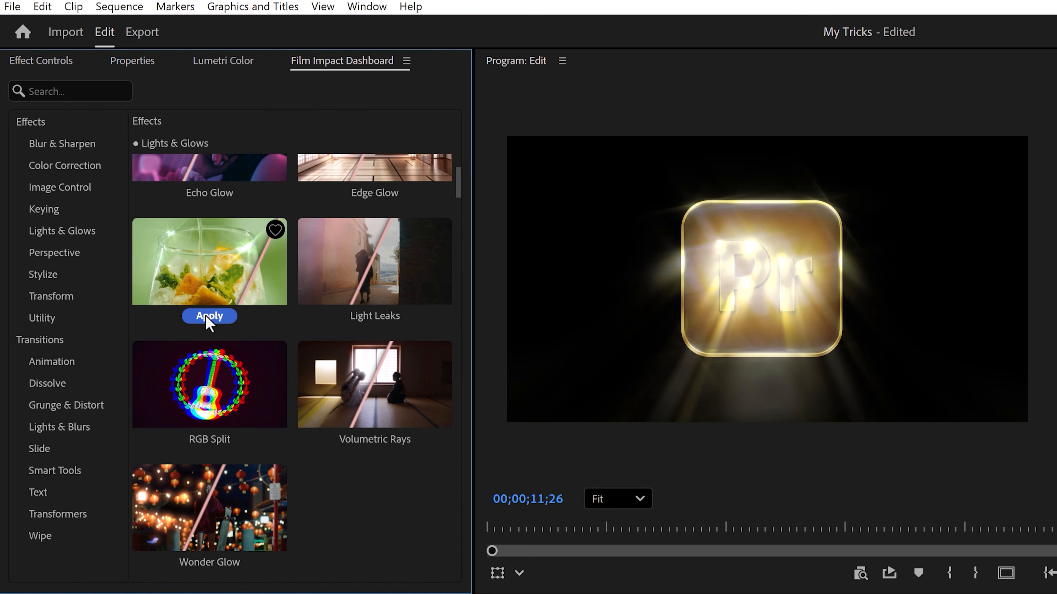
click(61, 67)
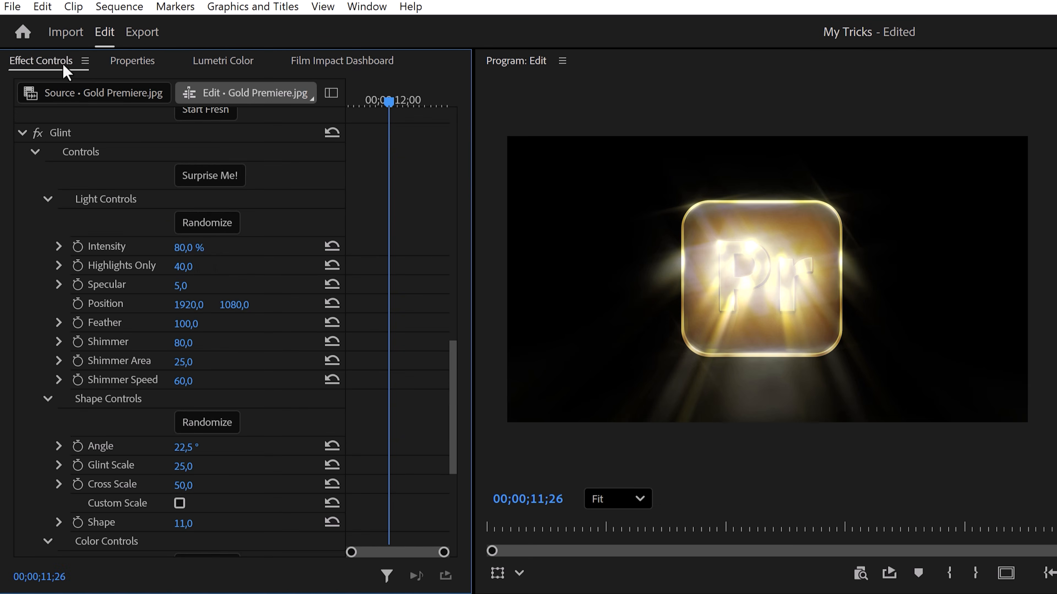
drag(194, 249, 170, 248)
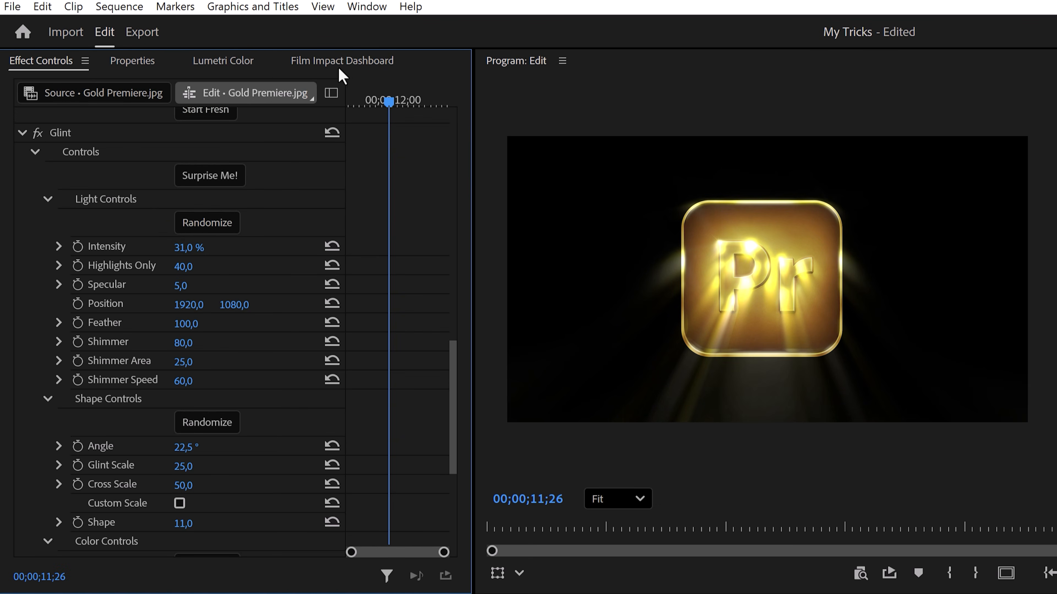
- Apply the Wonder Glow effect to the Gold Premiere.jpg clip and fine-tune its glow settings
click(351, 62)
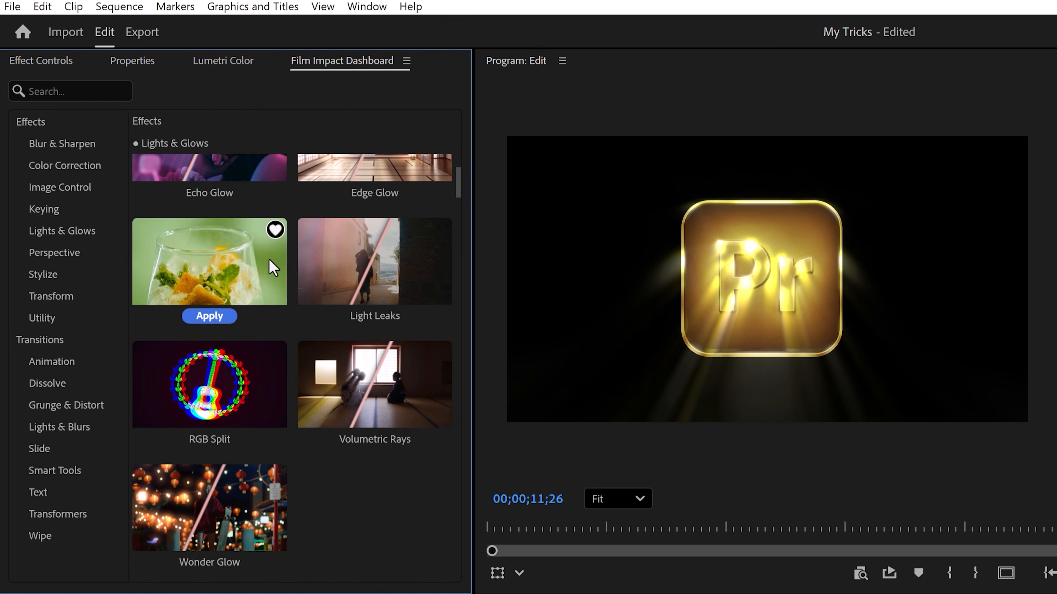
mouse_move(201, 558)
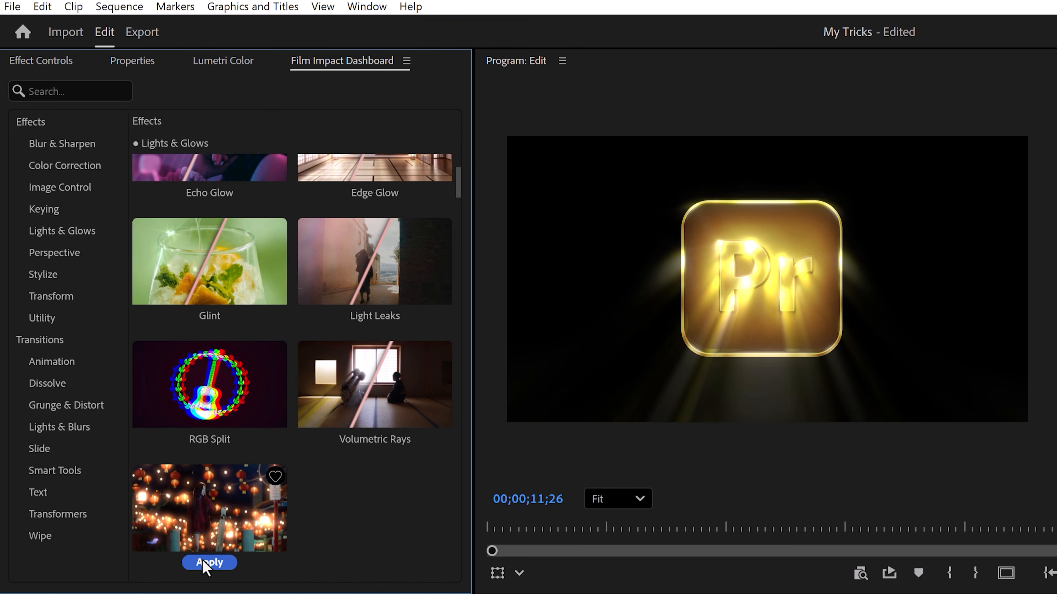
click(201, 558)
click(62, 63)
mouse_move(197, 206)
mouse_down()
mouse_move(215, 206)
mouse_move(181, 206)
mouse_move(197, 205)
mouse_up()
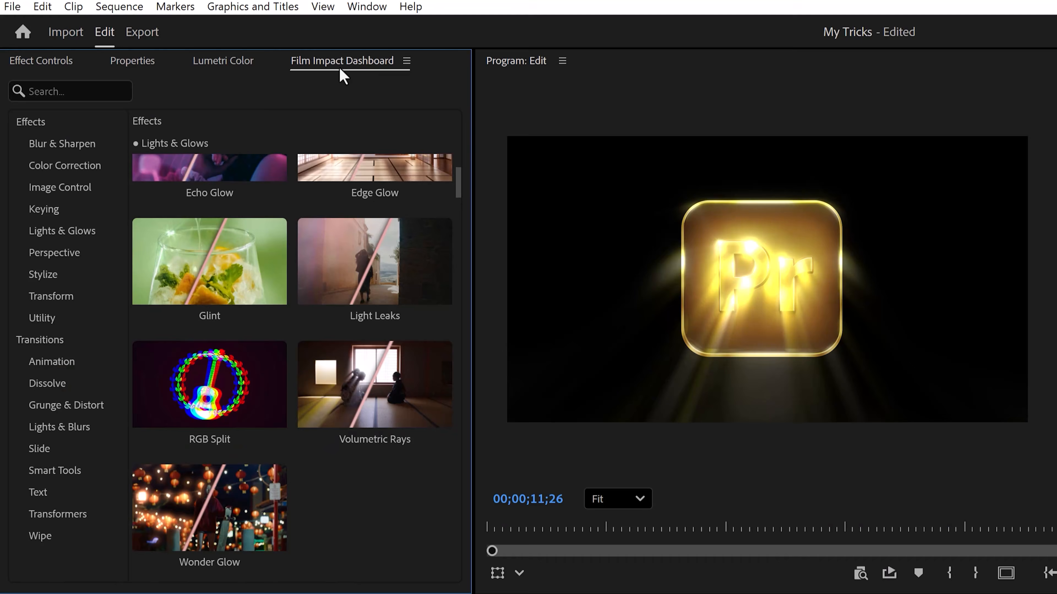
- Apply the 3D Rotate effect from the Transform category and scrub the rotation back to 00;00;10;29
click(62, 297)
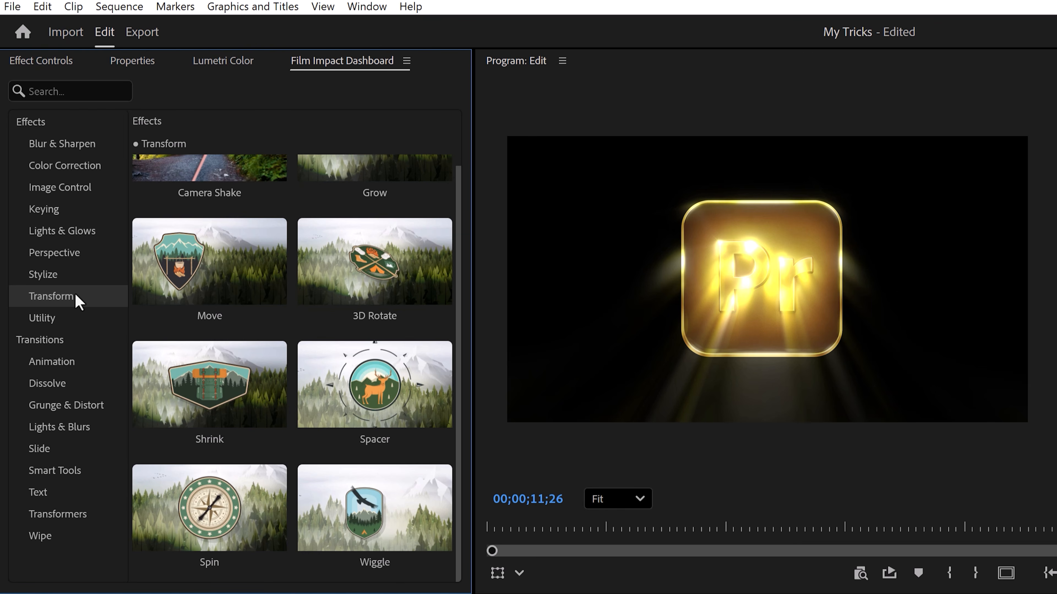
mouse_move(375, 286)
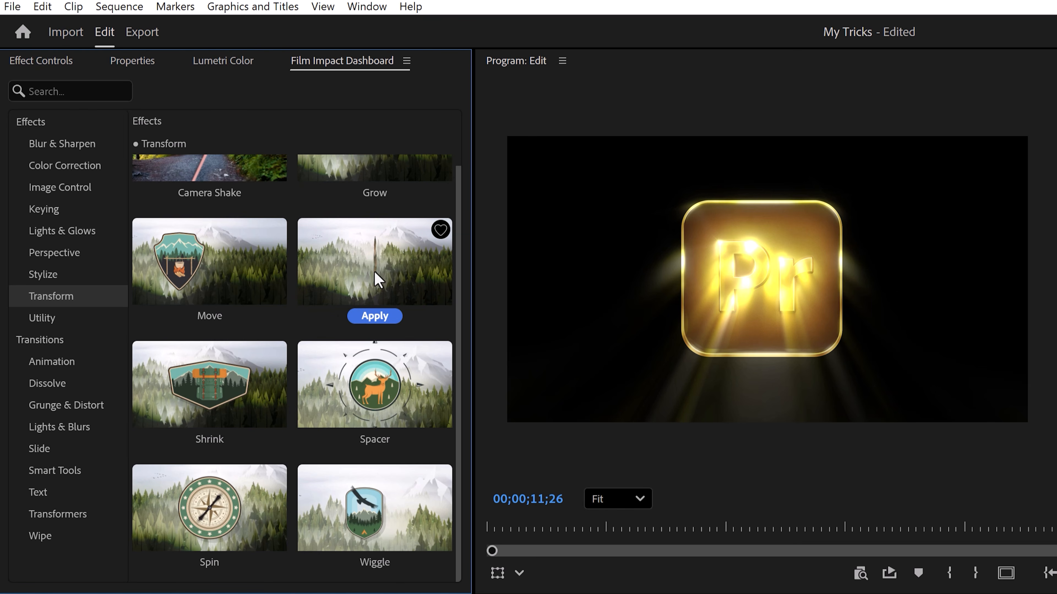
click(368, 318)
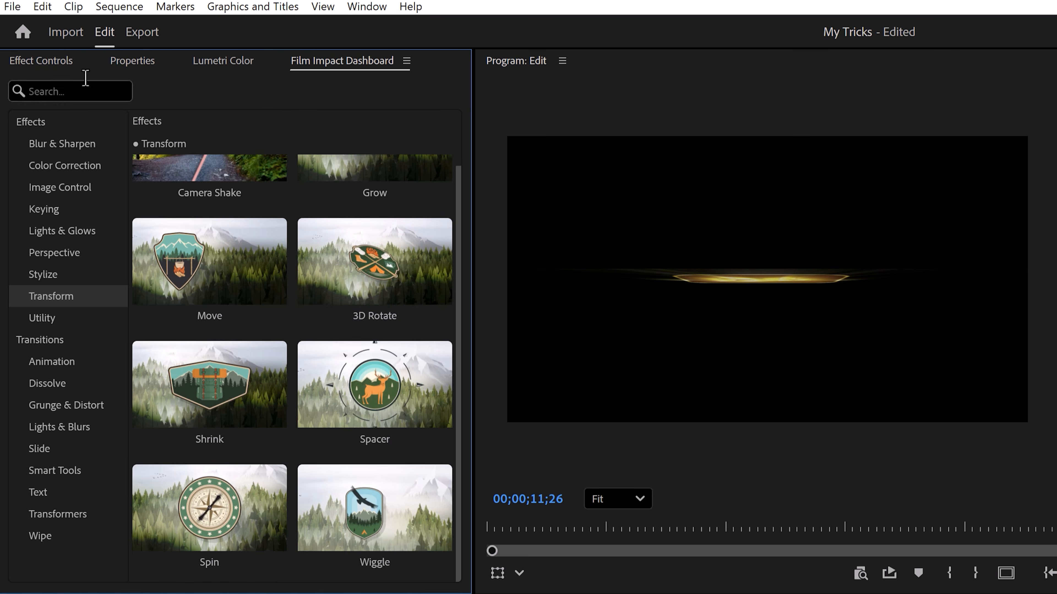
mouse_move(388, 104)
mouse_down()
mouse_move(399, 104)
mouse_move(369, 106)
mouse_up()
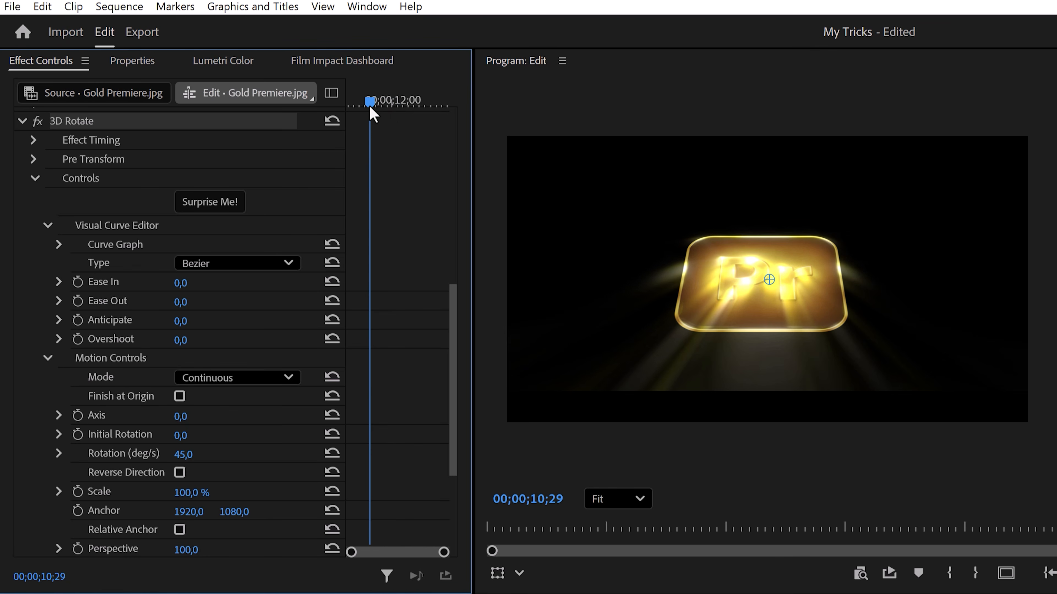
- Move 3D Rotate above Volumetric Rays in the effect stack and scrub the clip to check the light rays
drag(451, 318, 458, 242)
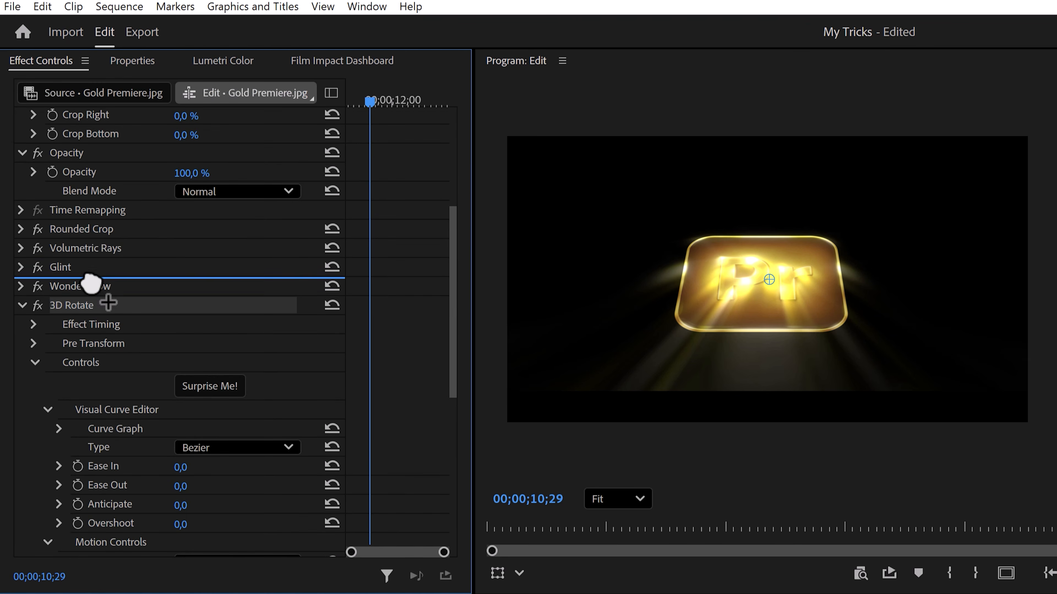
drag(91, 284, 107, 237)
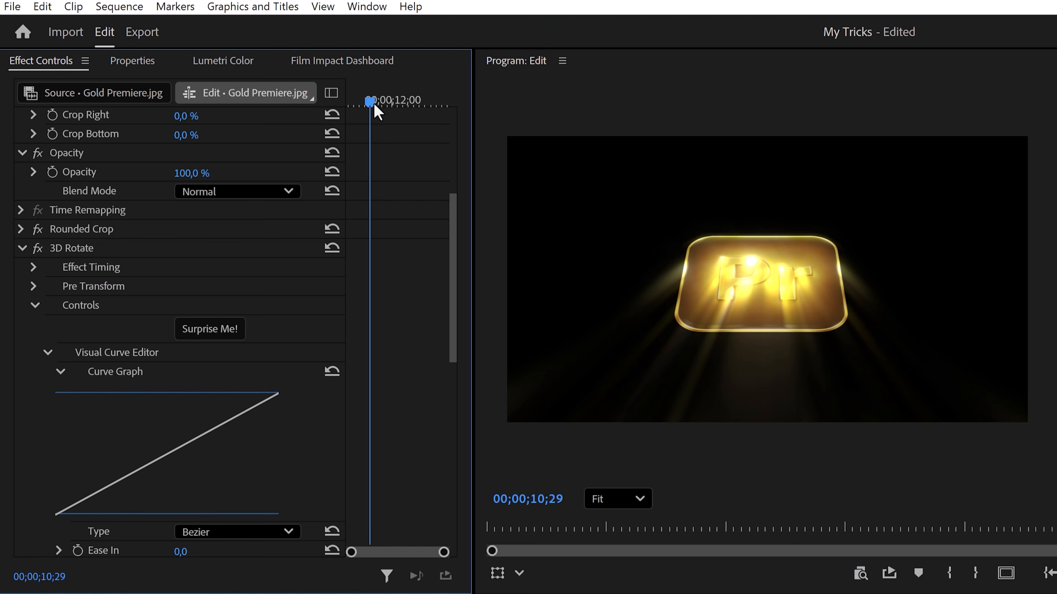
mouse_move(374, 107)
mouse_down()
mouse_move(398, 99)
mouse_move(352, 101)
mouse_move(361, 103)
mouse_up()
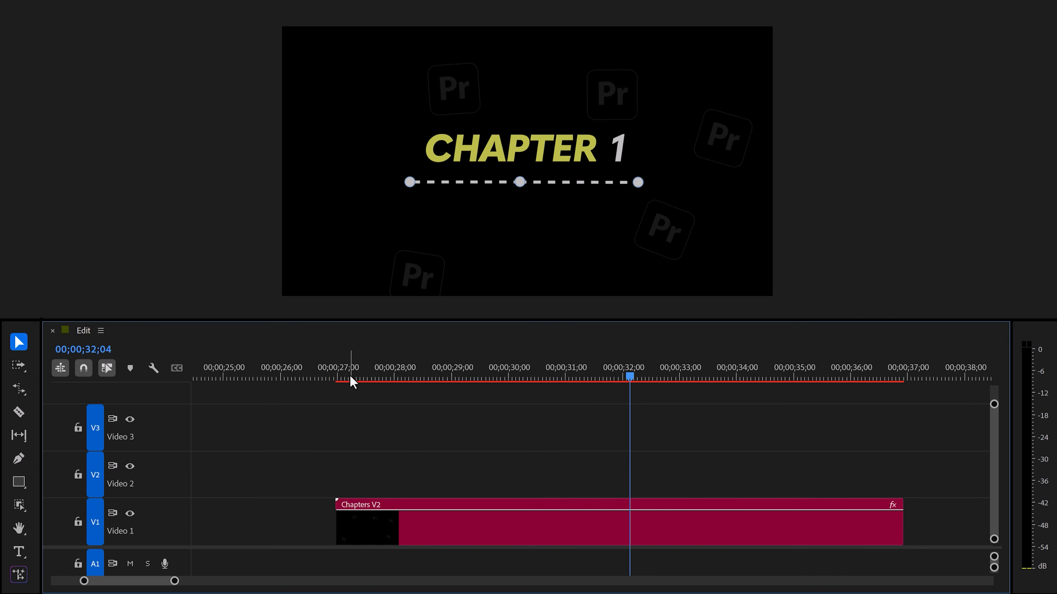
- Examine the Chapters V2 title's animation and its editable Chapter, Number and Background Logo text properties
click(425, 528)
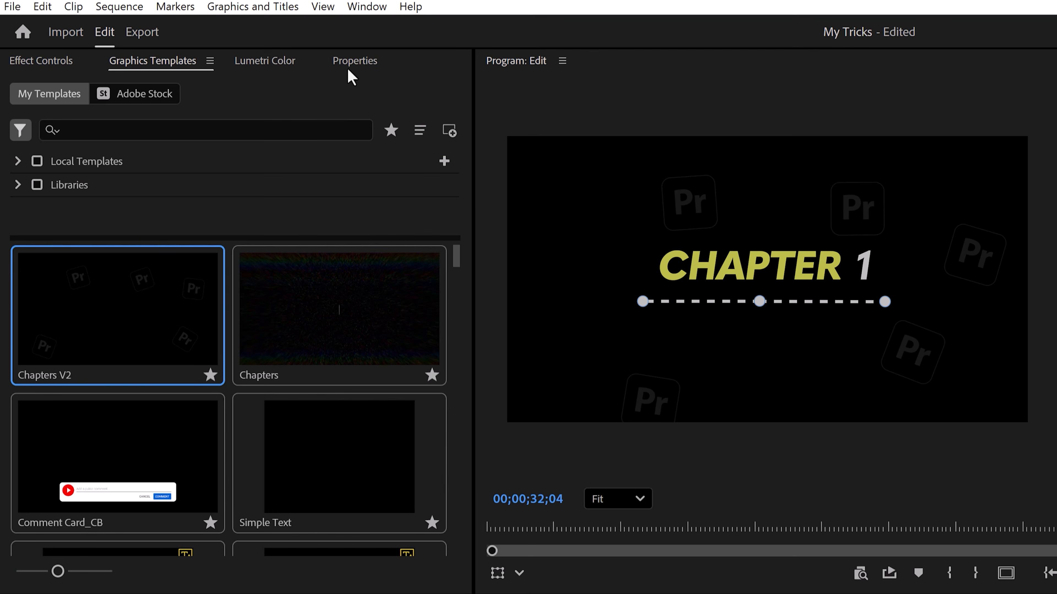
click(353, 62)
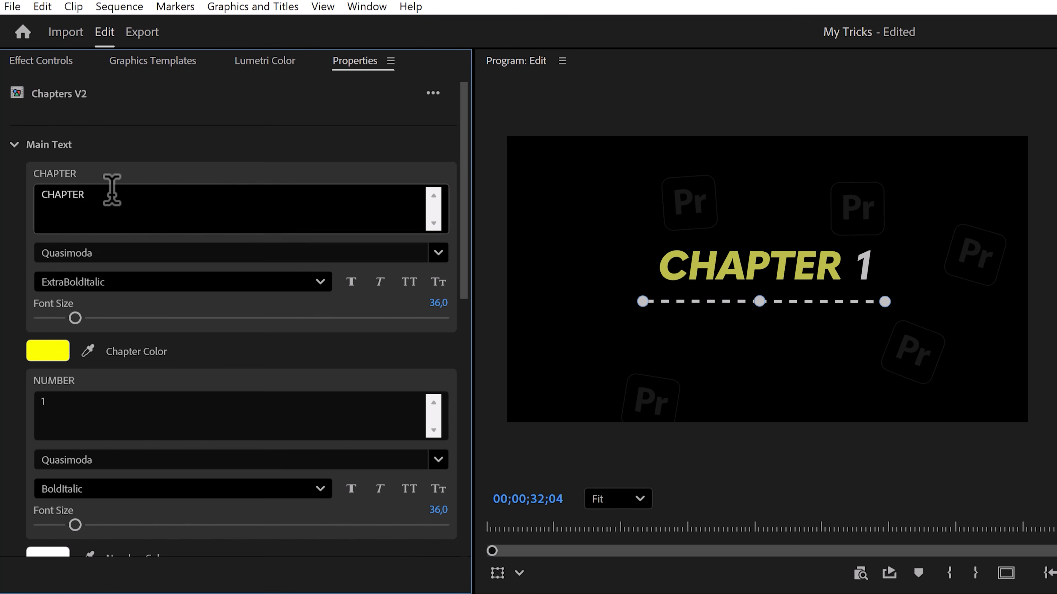
click(96, 192)
click(100, 399)
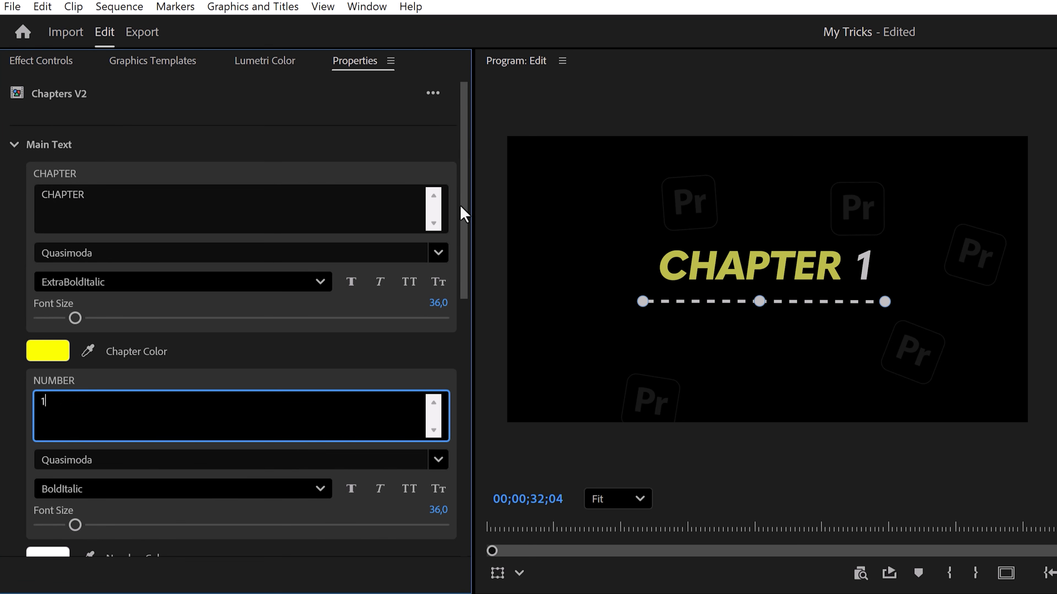
drag(463, 212, 465, 226)
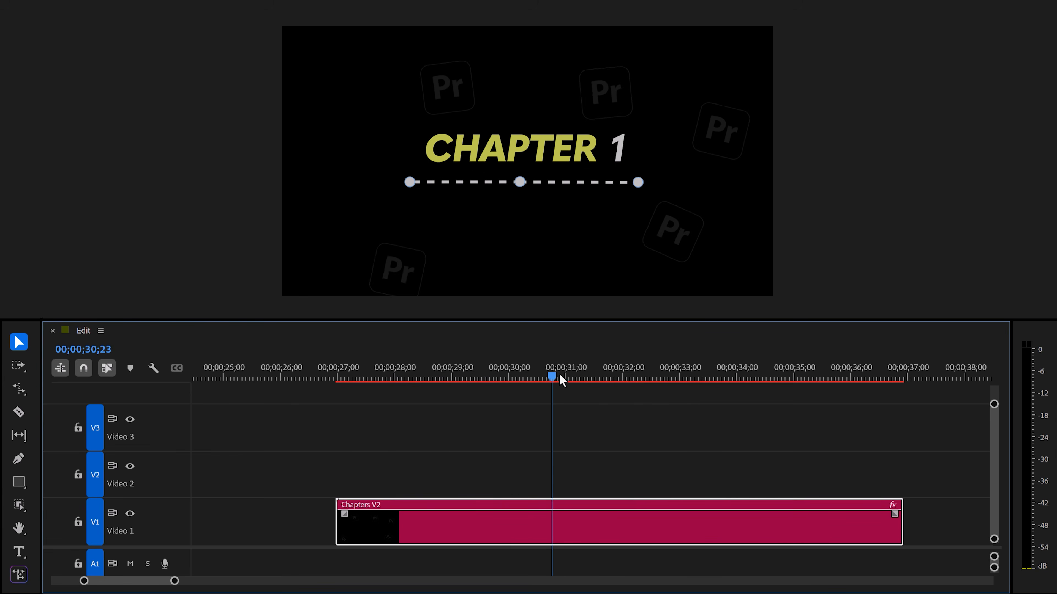
drag(559, 379, 835, 397)
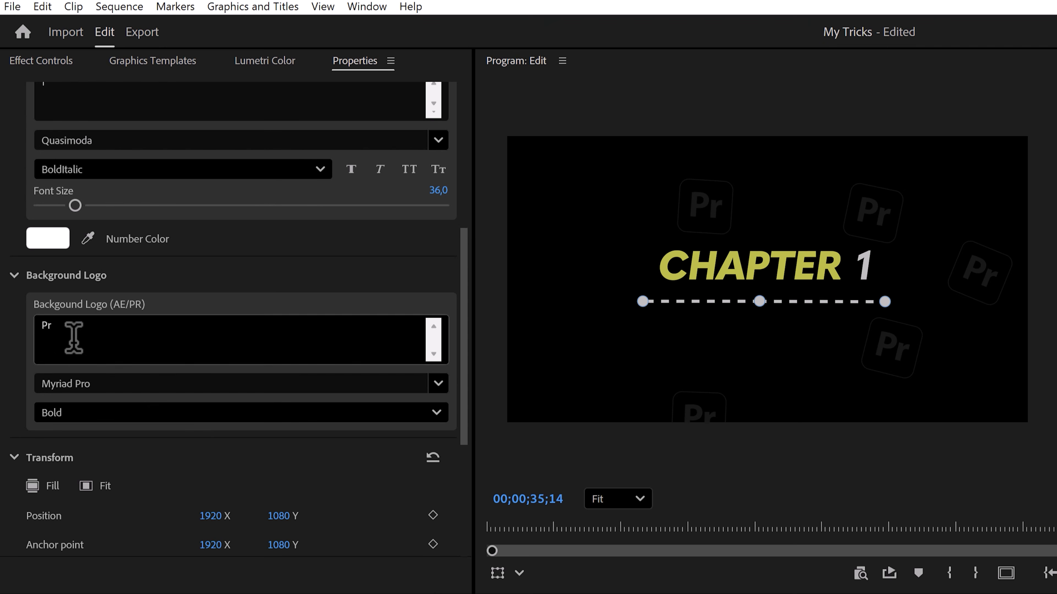
drag(74, 337, 23, 327)
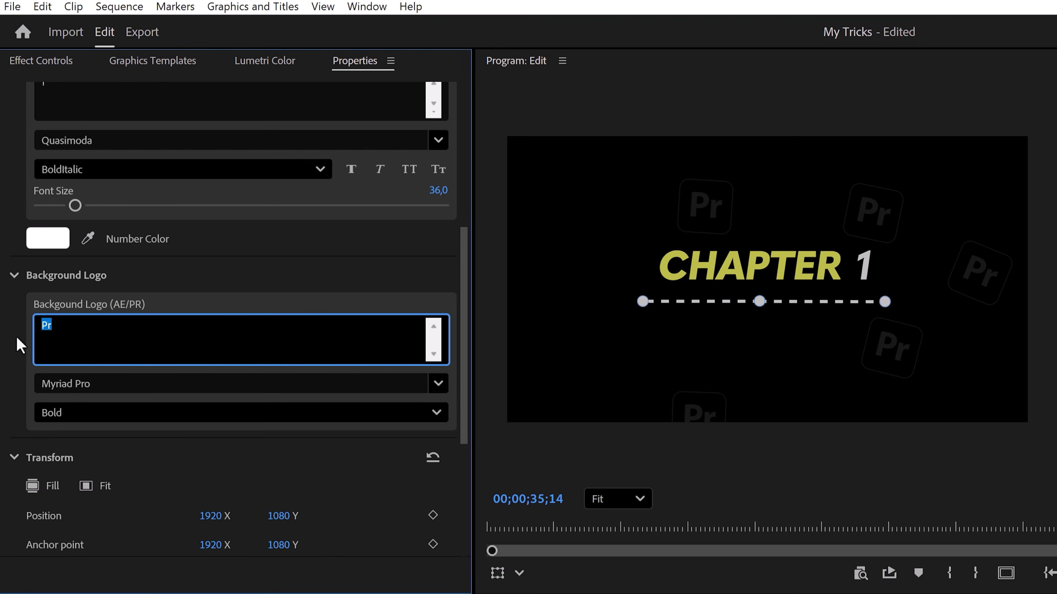
click(18, 338)
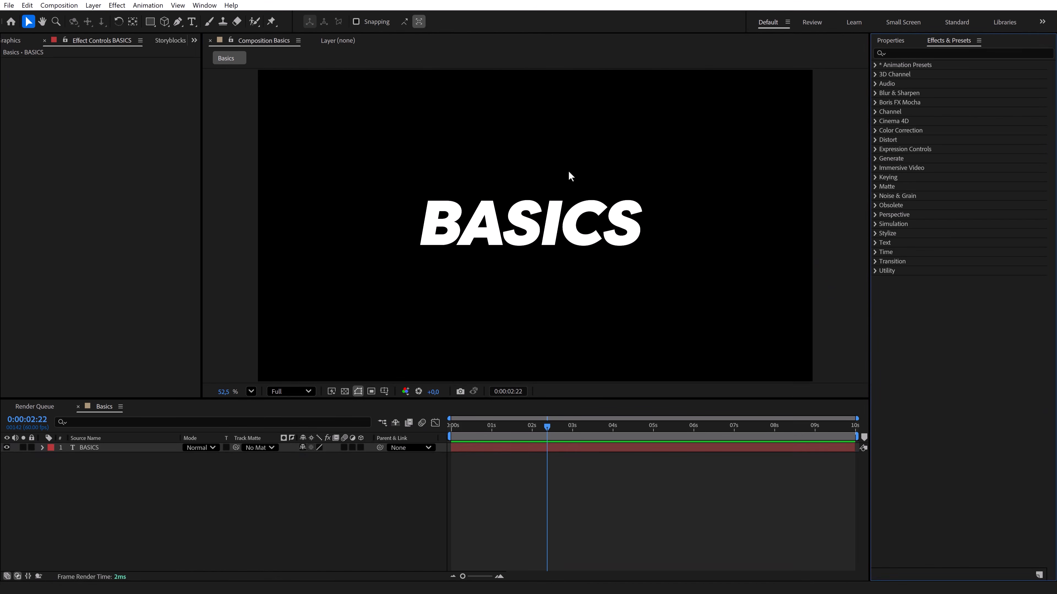
- In After Effects, search the presets for "Typewrit" and apply Blinking Cursor Typewriter Console to the BASICS text layer
click(463, 210)
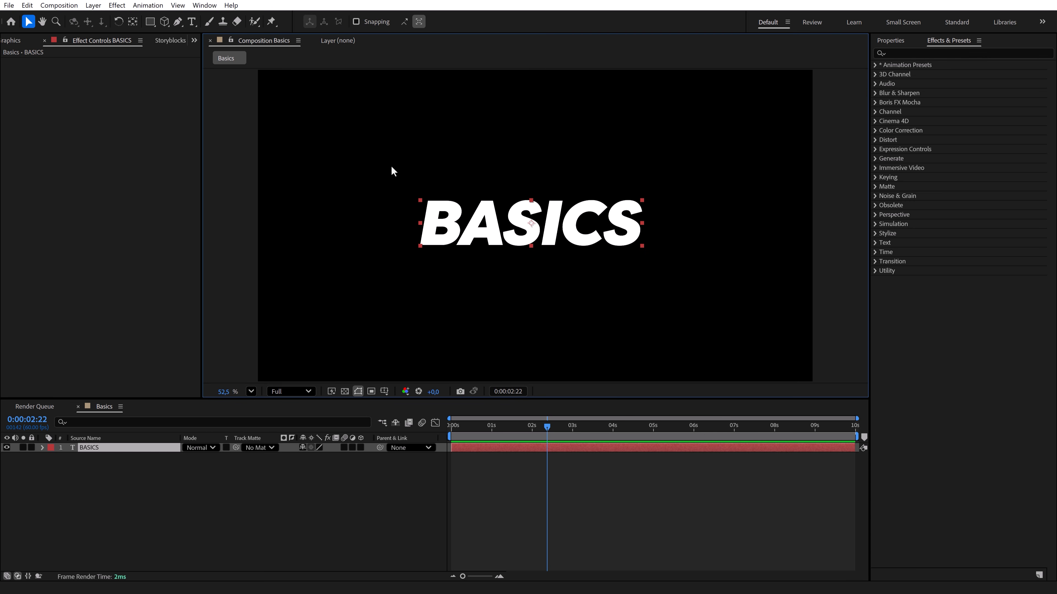
click(911, 53)
text(Typewrit)
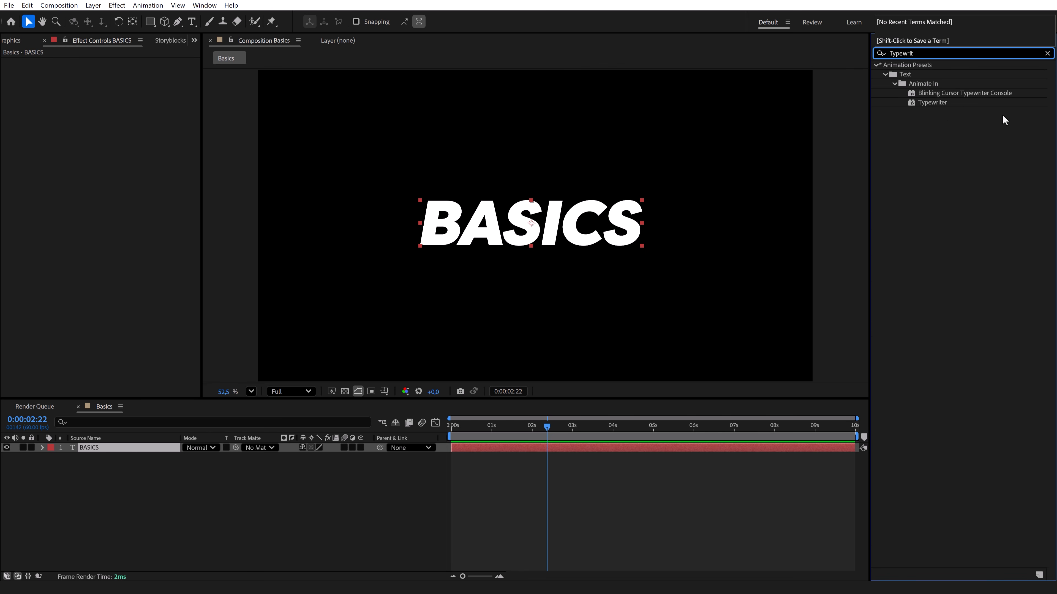
click(997, 97)
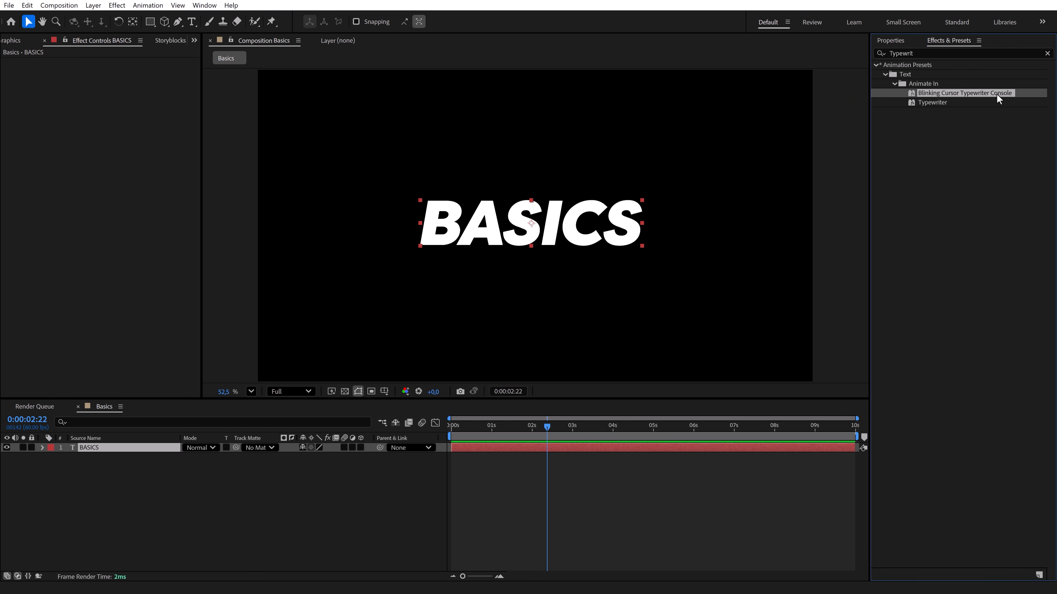
drag(664, 200, 597, 236)
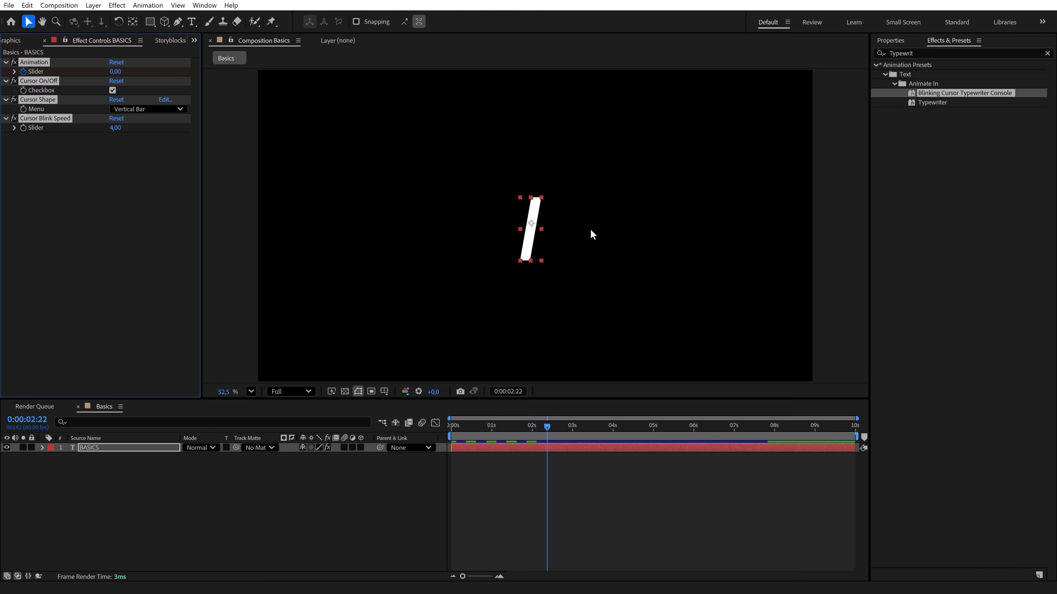
- Play the BASICS typewriter animation from the start of the composition
drag(547, 427, 489, 428)
drag(489, 428, 451, 428)
key(space)
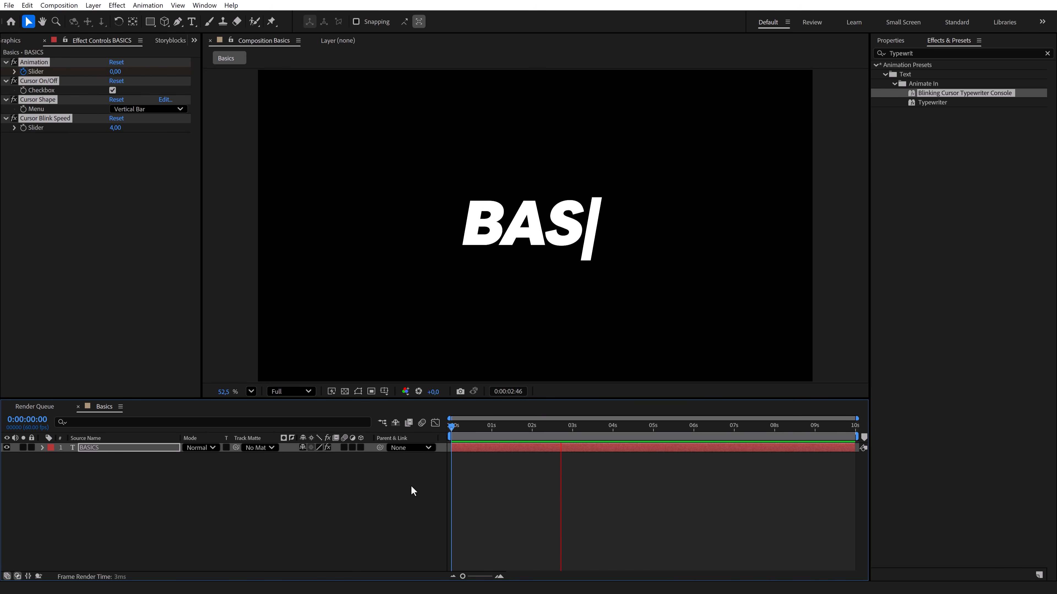
key(space)
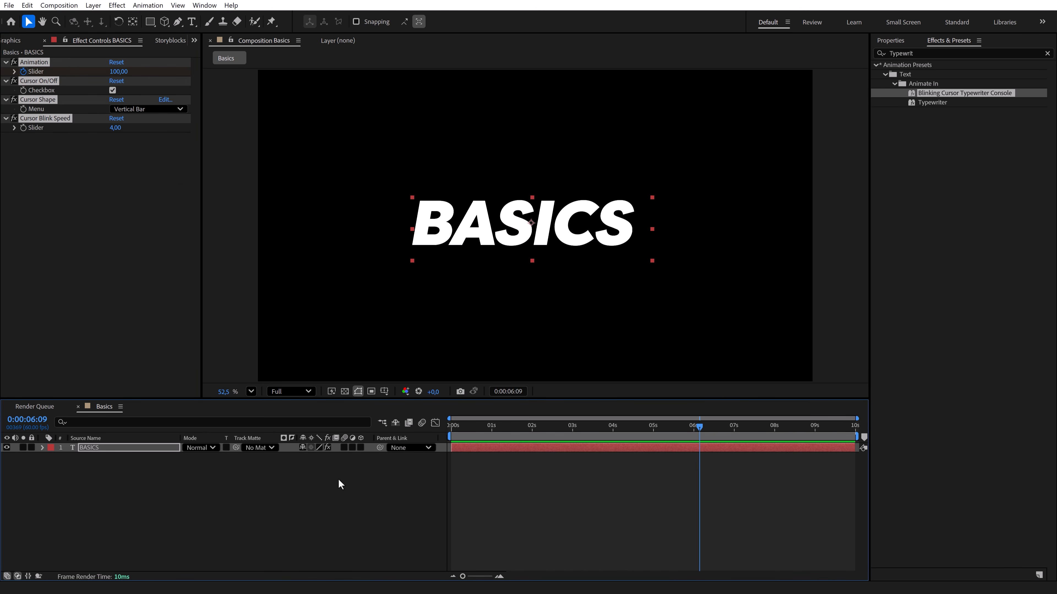
- Show Essential Graphics, widen its panel area, and set Basics as the primary composition
click(204, 5)
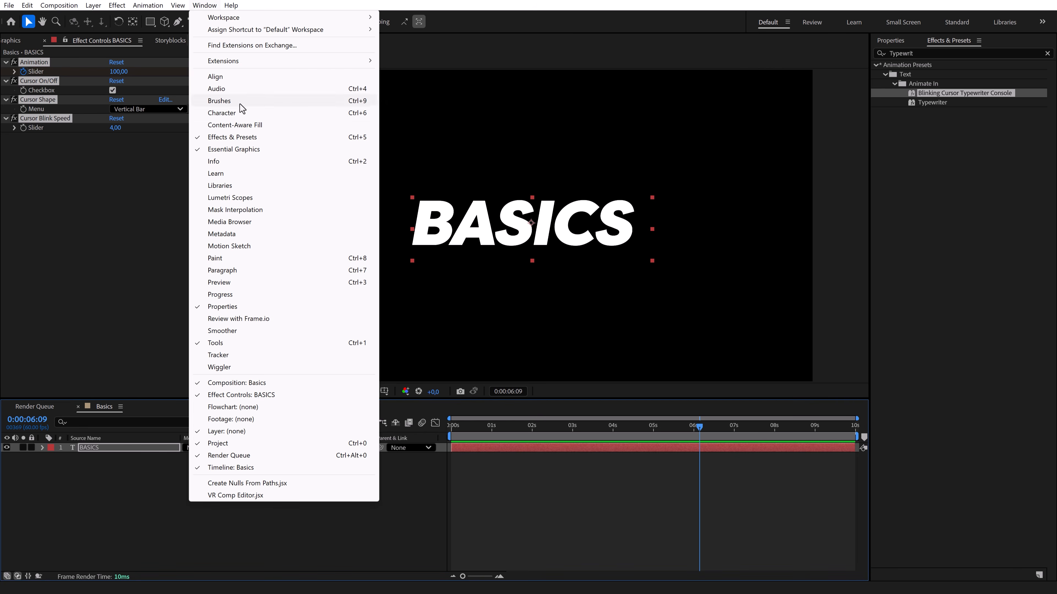
click(227, 149)
drag(202, 124, 303, 111)
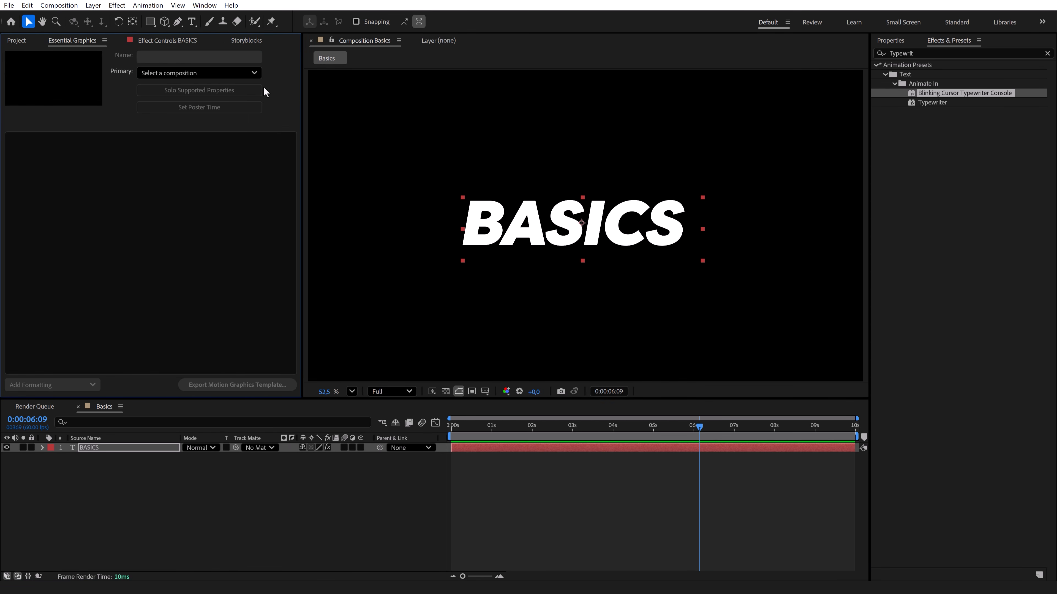
click(245, 74)
click(160, 108)
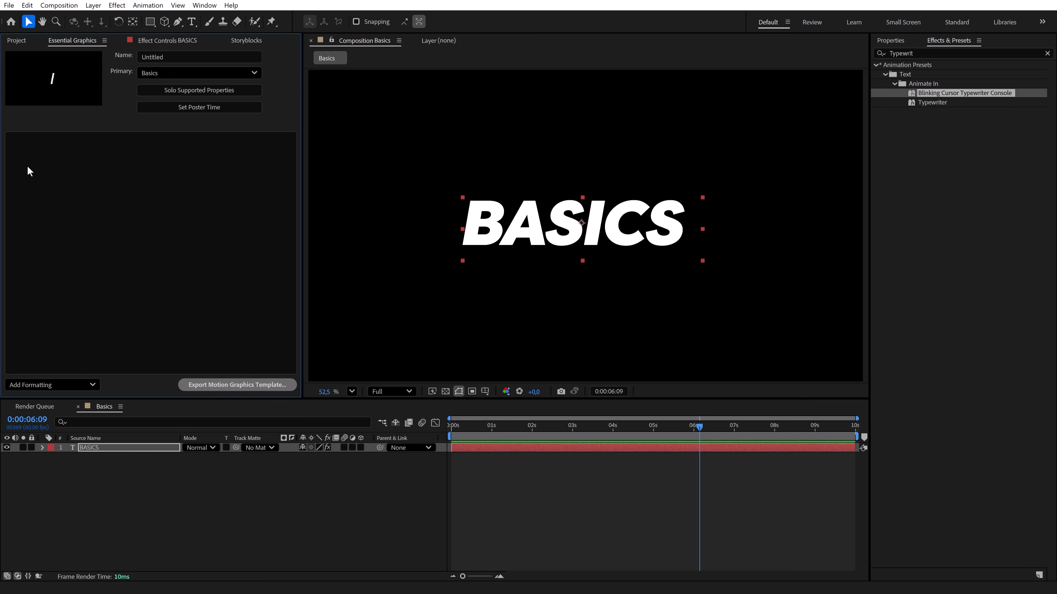
- Expand the BASICS layer's text properties and add Source Text to the motion graphics template
click(42, 448)
click(51, 457)
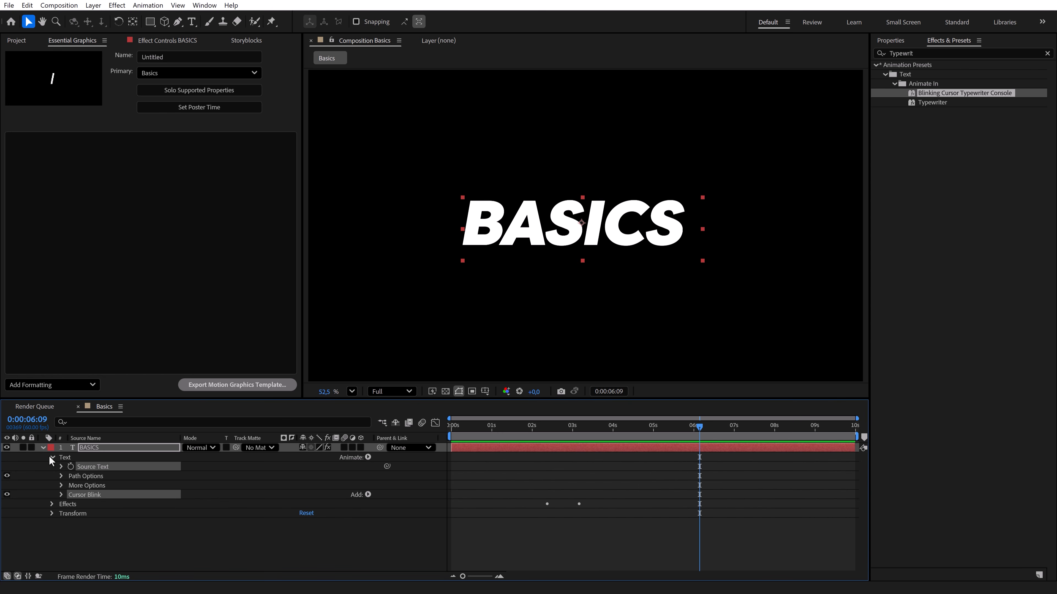
click(92, 467)
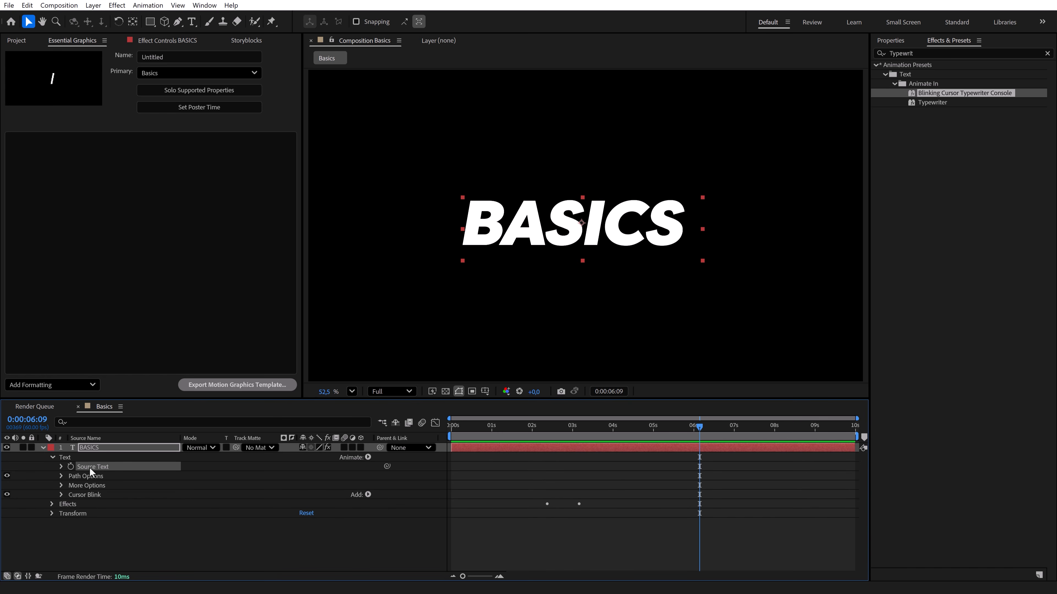
drag(90, 466, 94, 255)
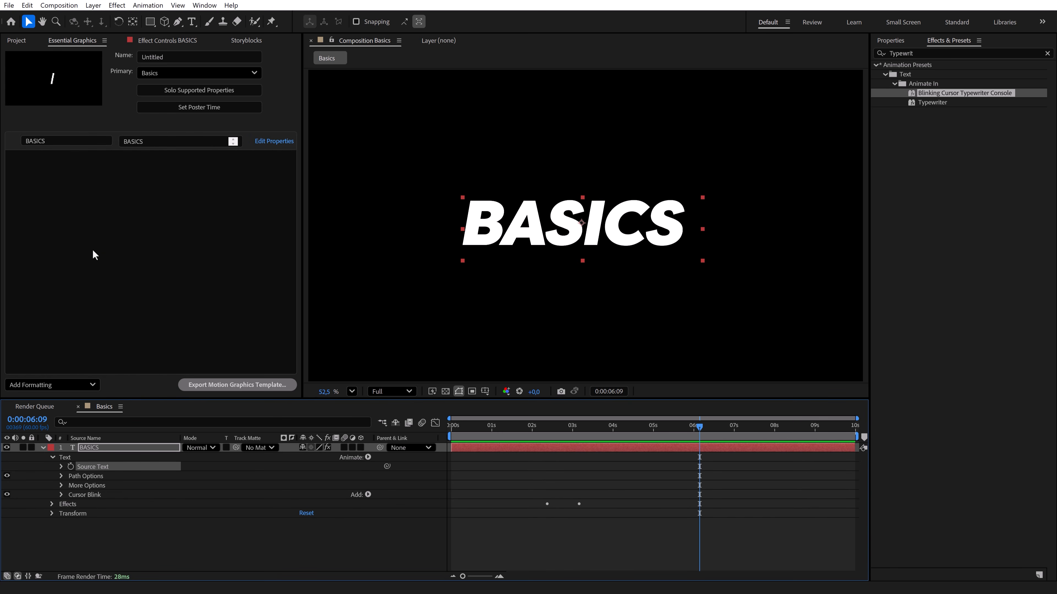
- Rename the template's source text property as Text, change its content to PREMIERE, and play the animation
drag(53, 141, 37, 133)
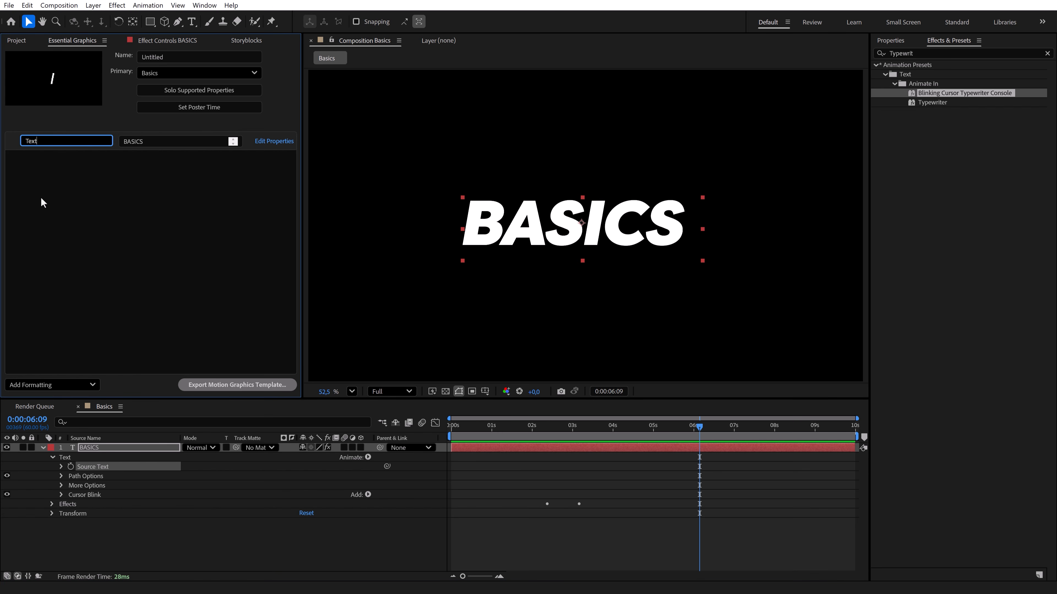
click(91, 202)
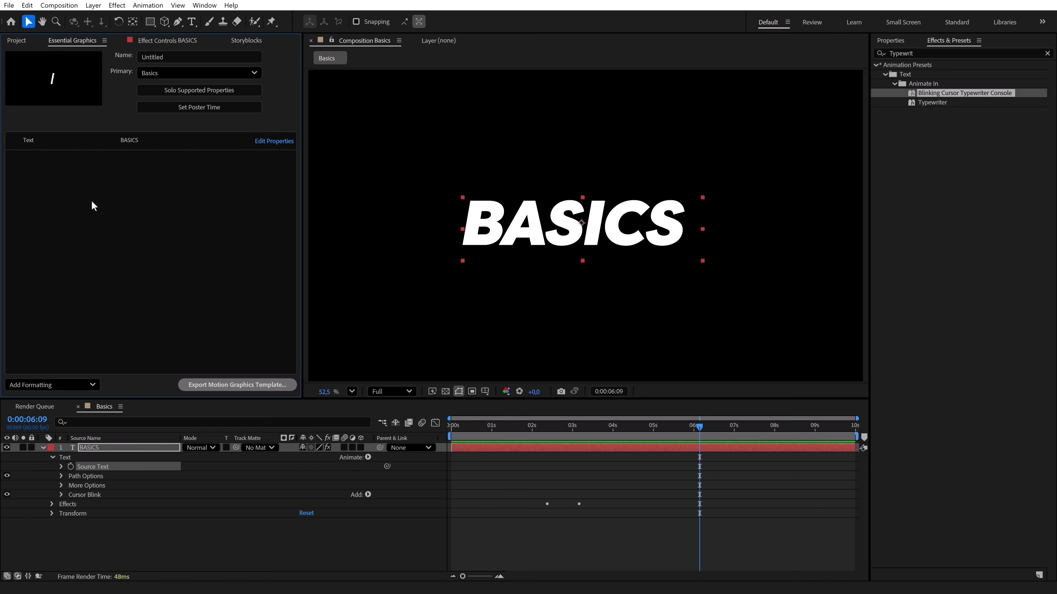
click(84, 185)
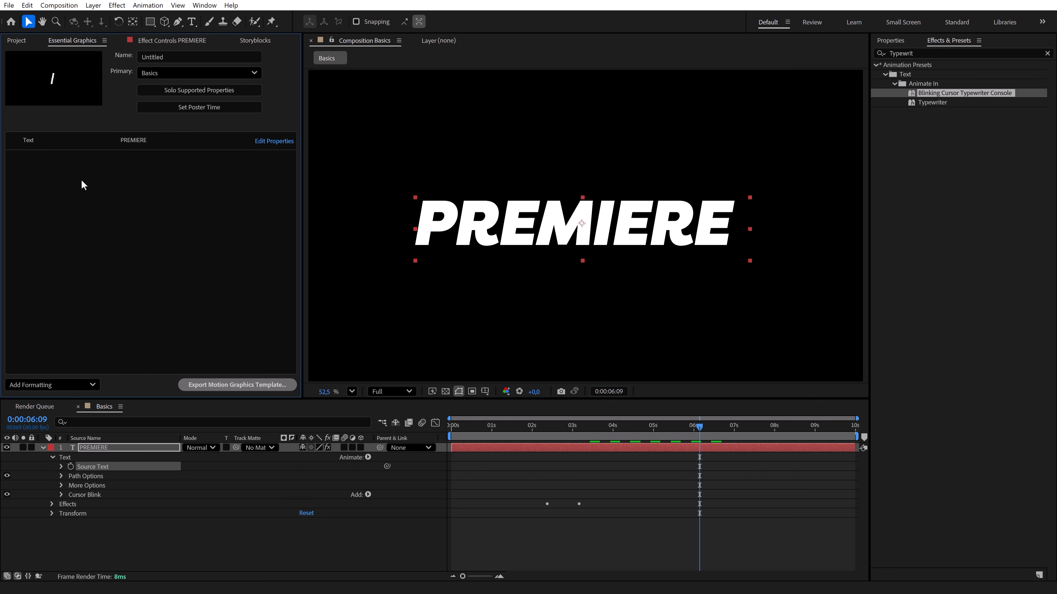
key(space)
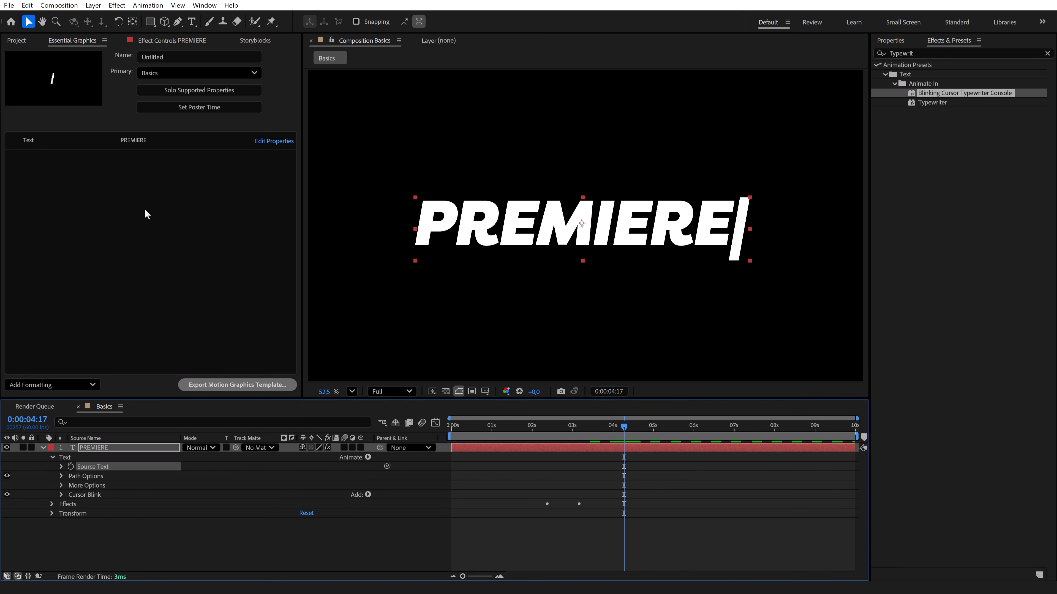
- Enable custom font selection, font size adjustment and faux styles for the template's Text property
click(272, 141)
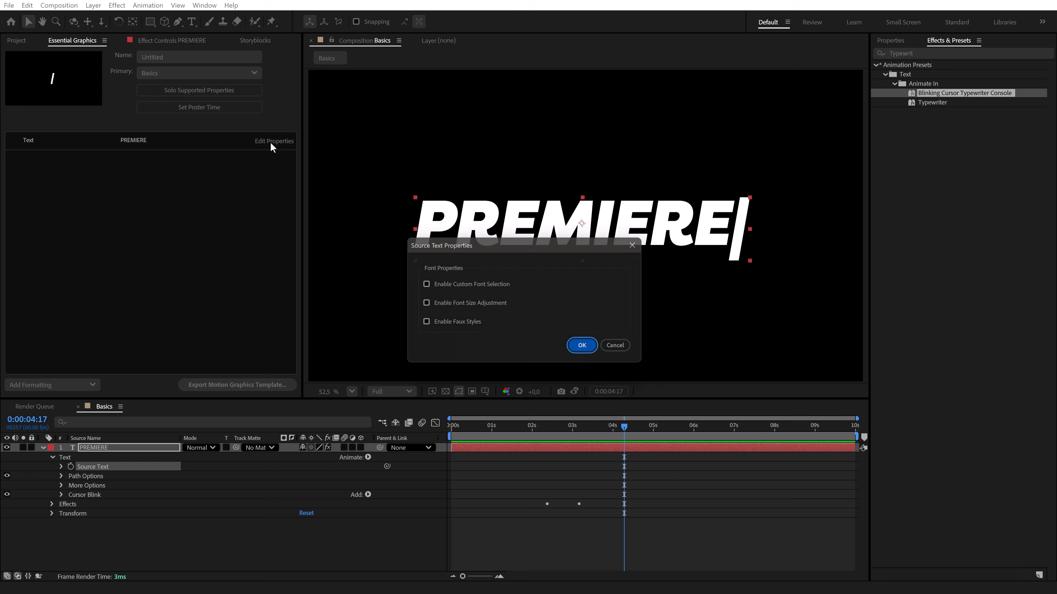
click(422, 284)
click(423, 304)
click(423, 323)
click(579, 352)
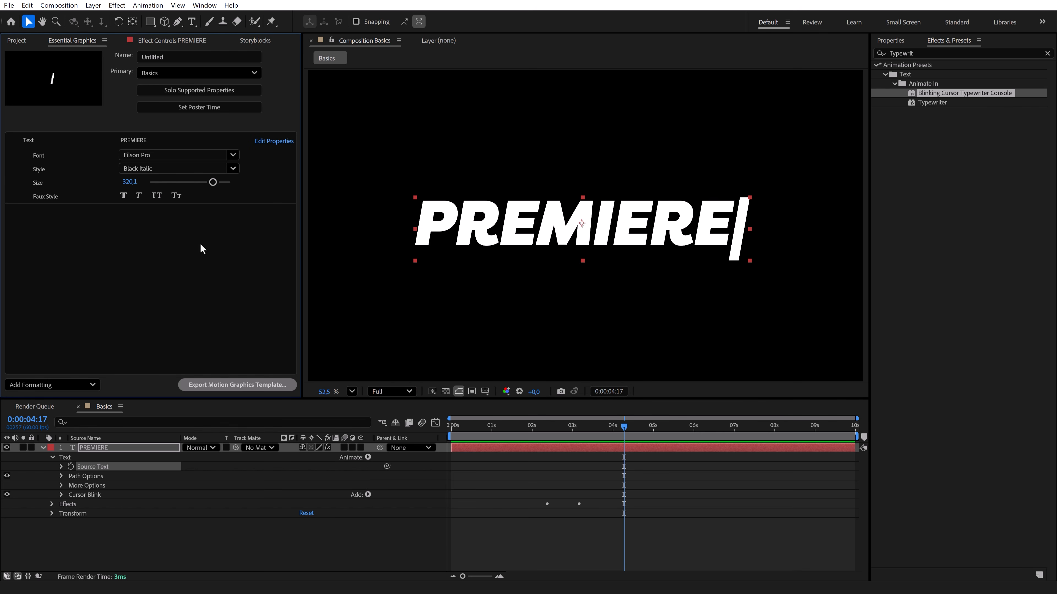
- Add the text layer's Position property to the template and name it Text Position
click(52, 513)
click(70, 514)
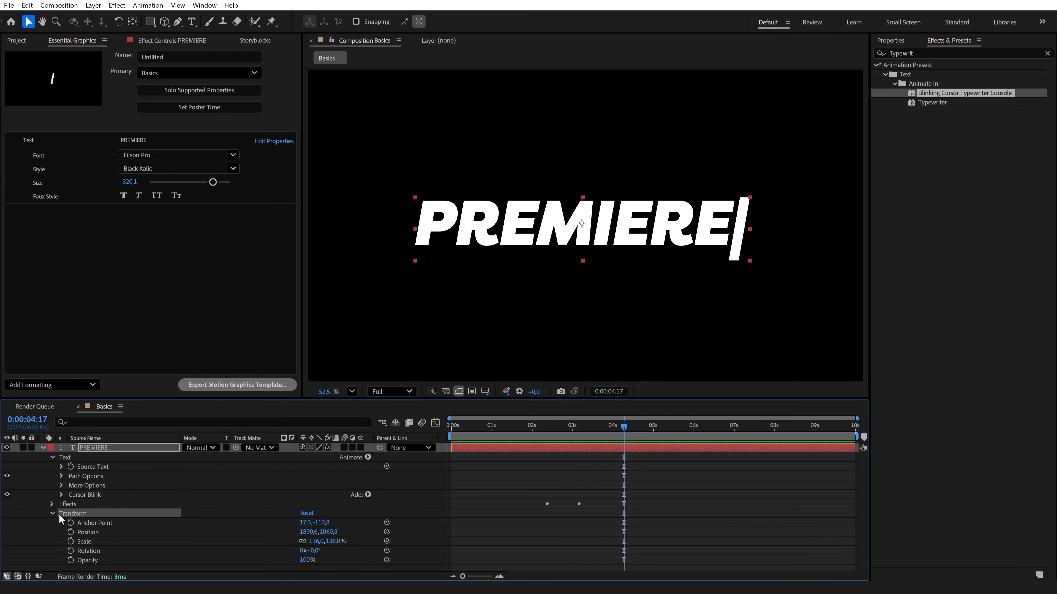
drag(89, 532, 101, 301)
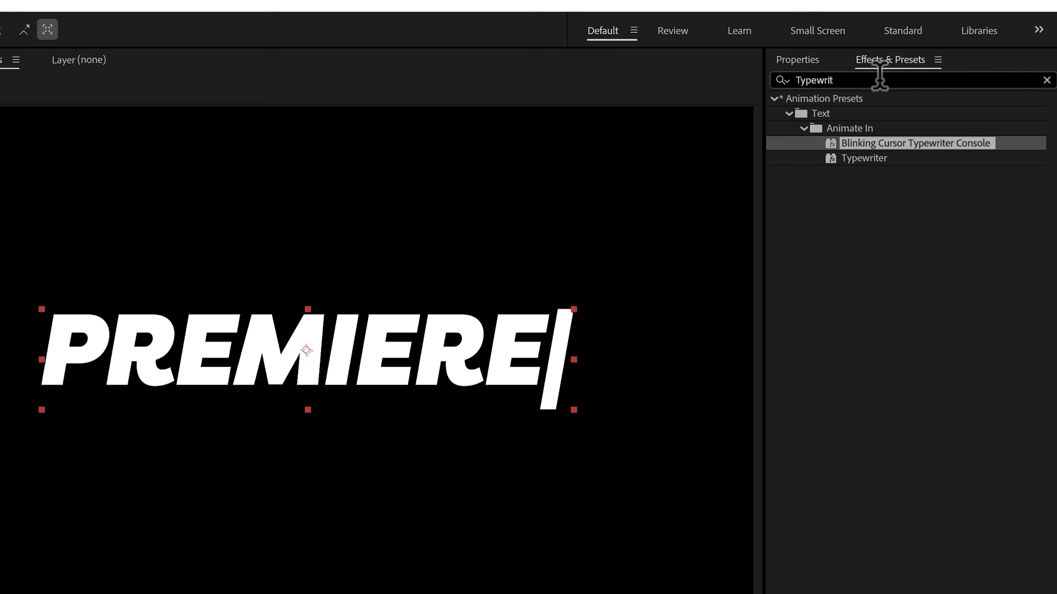
- Search the effects for "Tint" and apply the Tint effect to the PREMIERE text layer
drag(940, 52, 885, 53)
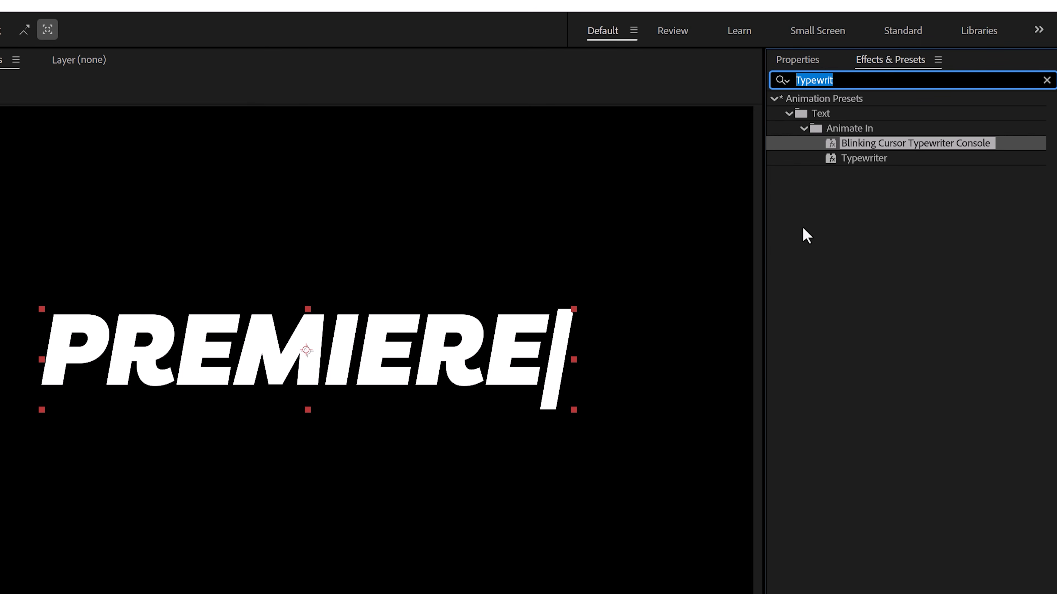
text(Tint)
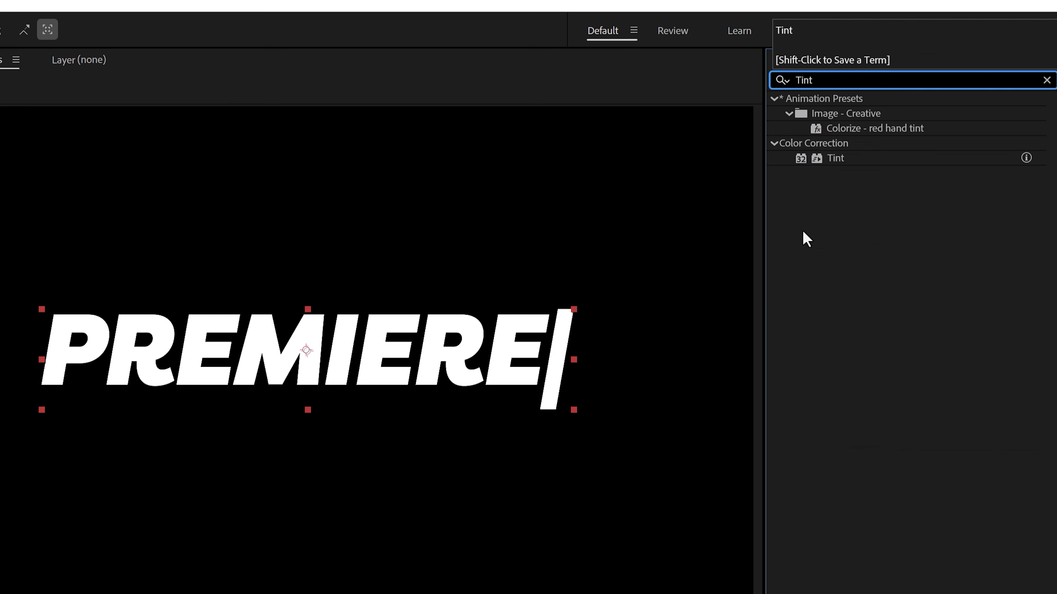
drag(843, 162, 371, 365)
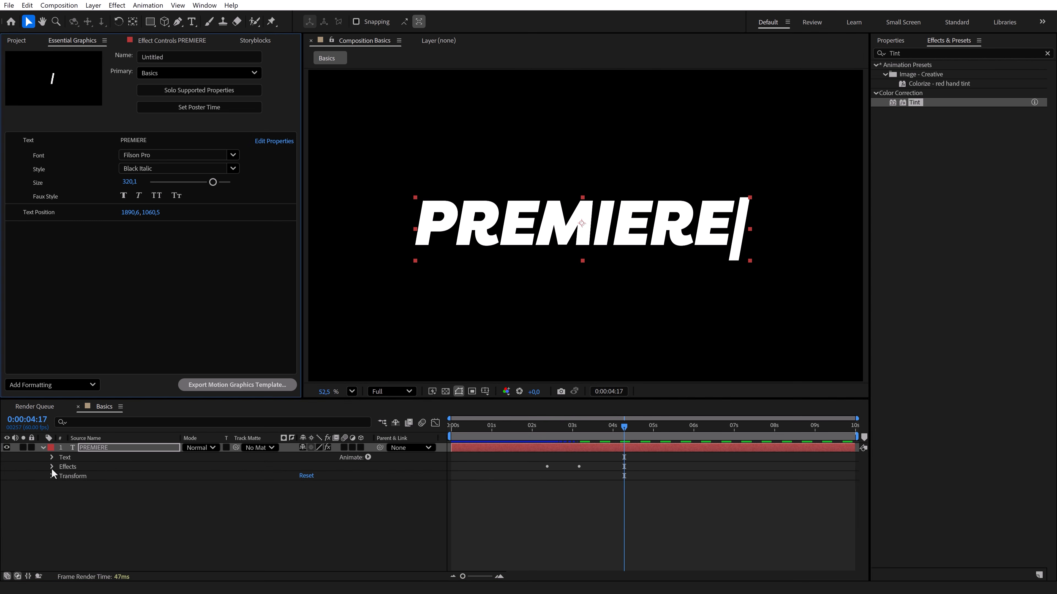
- Add the Tint effect's Map White To property to the template and rename it as Color
click(52, 468)
click(61, 513)
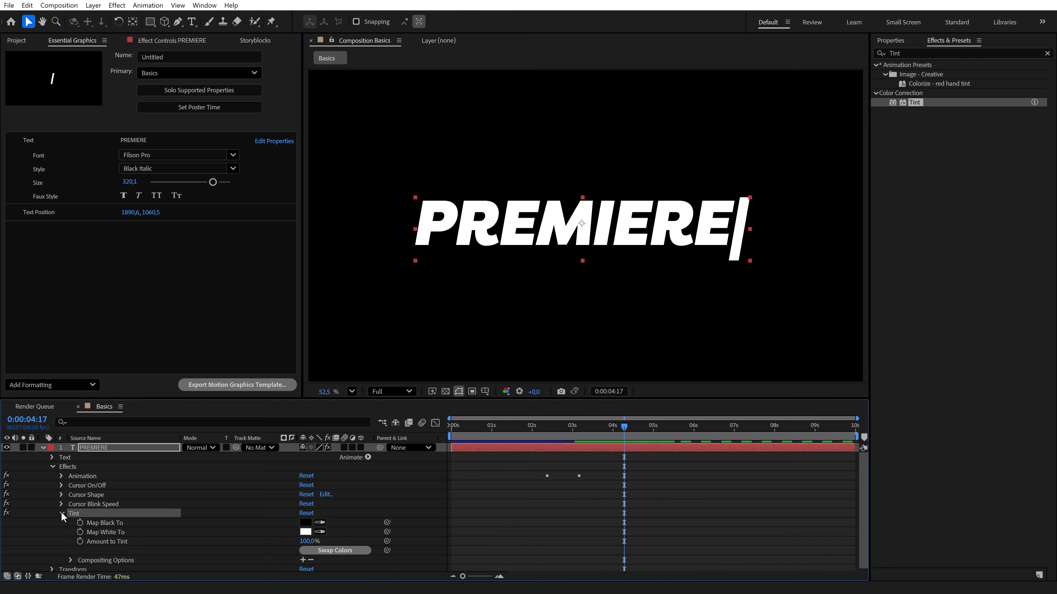
click(104, 532)
drag(112, 533, 88, 314)
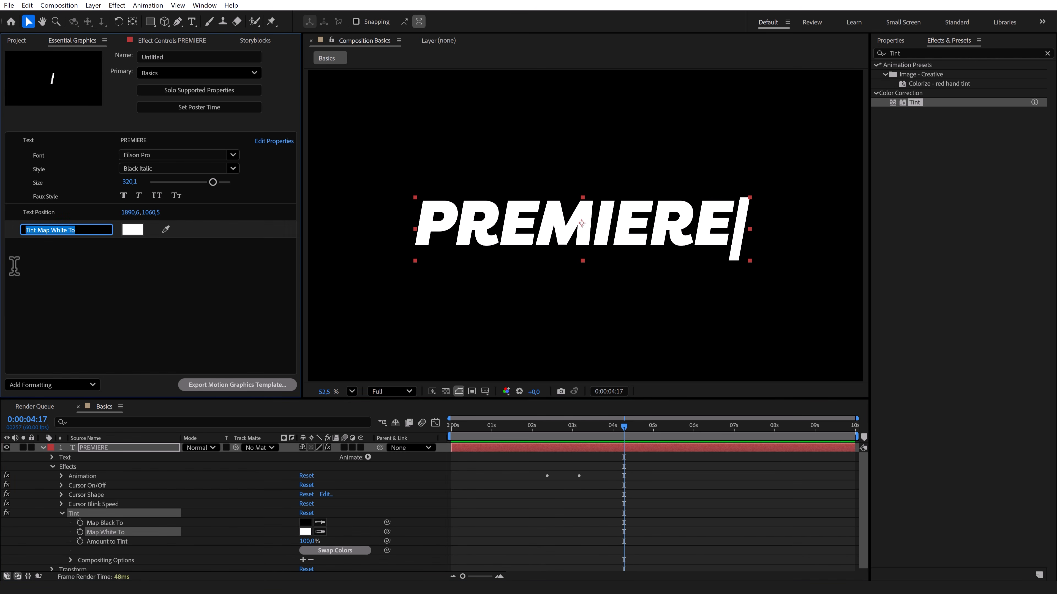
text(Color)
key(Return)
- Try a bright green in the template's Color property and undo the change
click(133, 229)
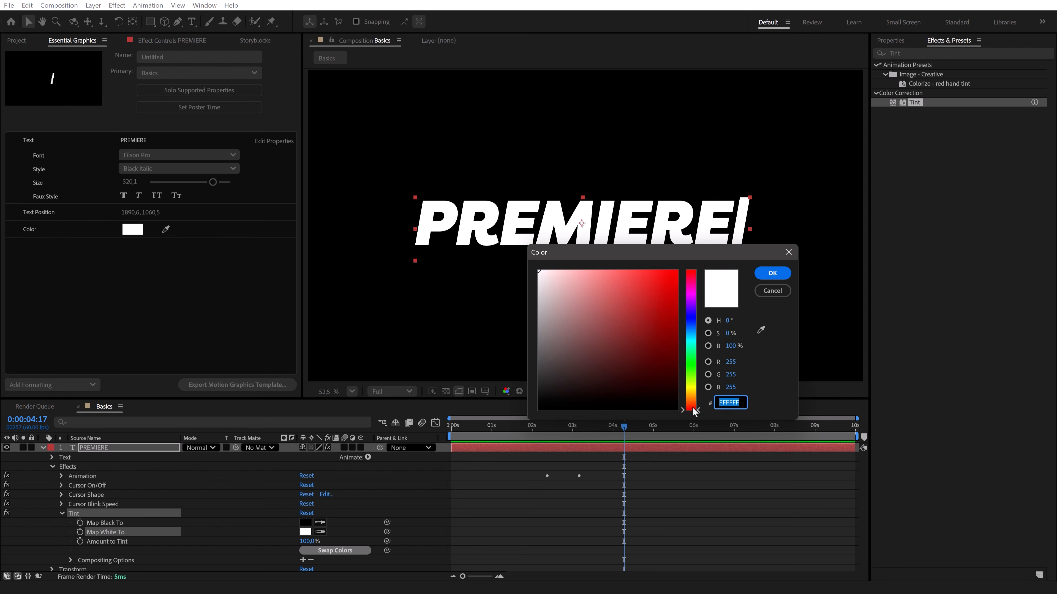
click(676, 271)
drag(691, 385, 691, 371)
click(766, 273)
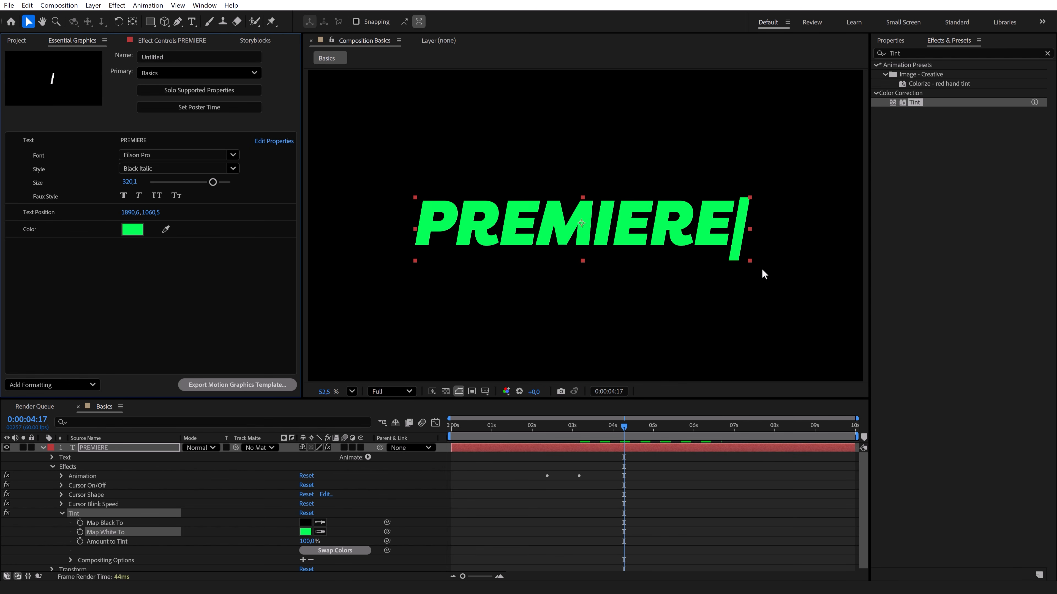
key(ctrl+z)
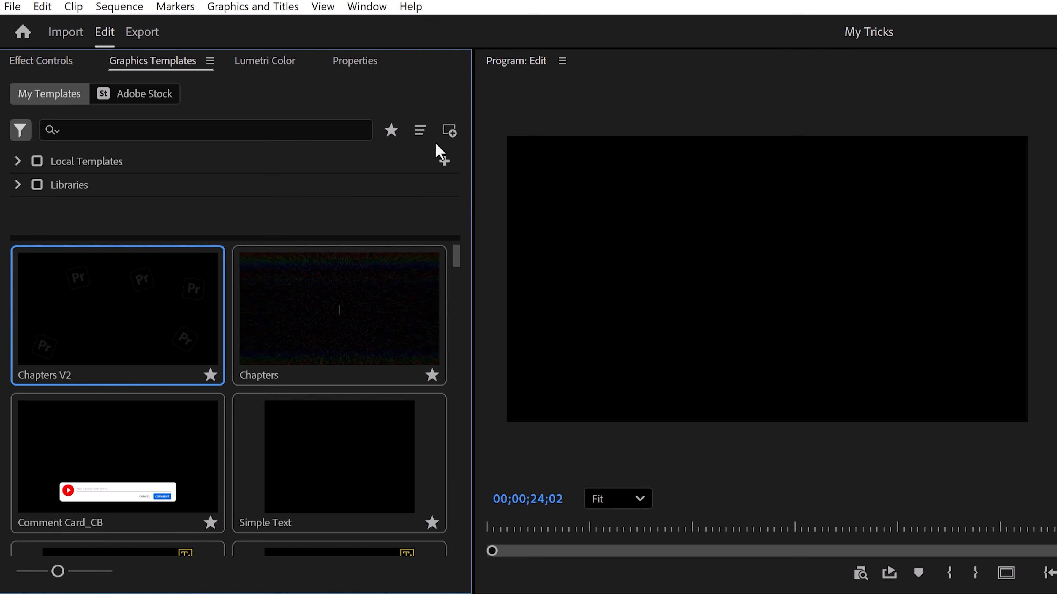
- In Premiere Pro, import the Typewriter motion graphics template from the Desktop into the graphics templates
click(449, 131)
click(620, 283)
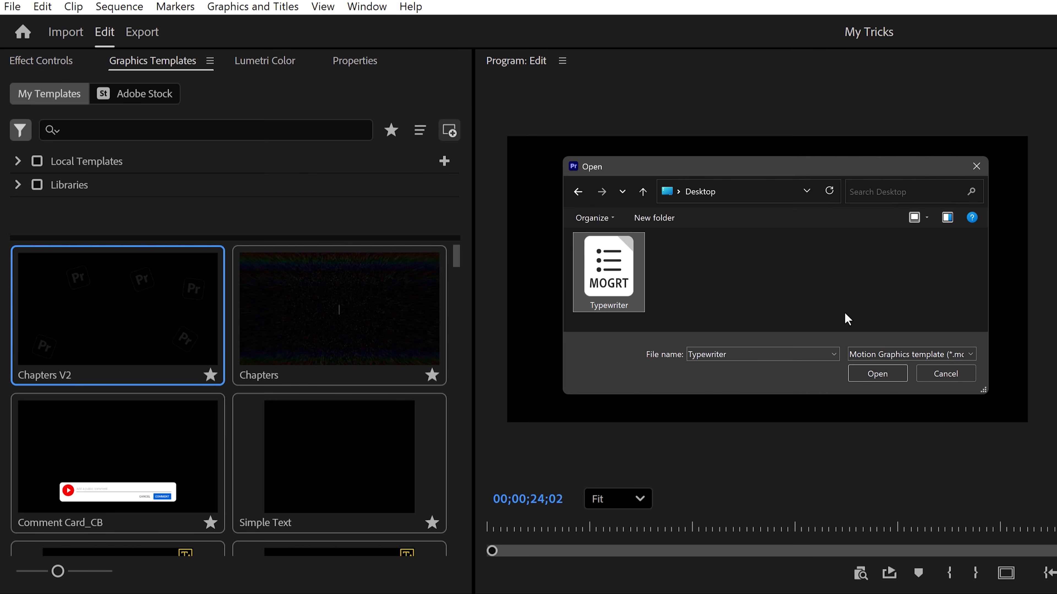
click(880, 373)
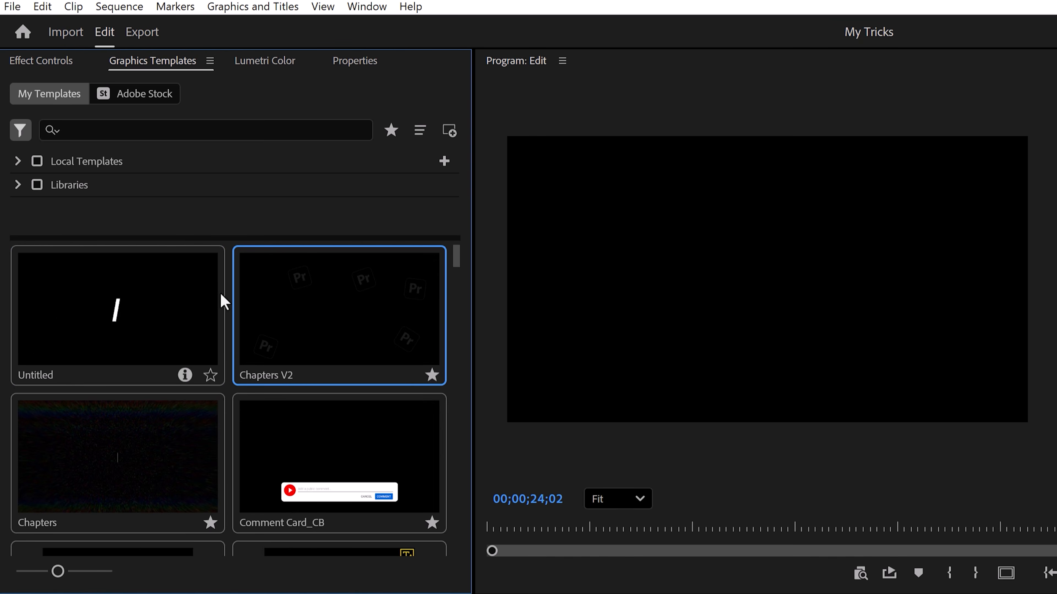
- Place the Typewriter template on Video 1, move the playhead to 00;00;30;00, and show the clip's editable properties
drag(95, 335, 153, 323)
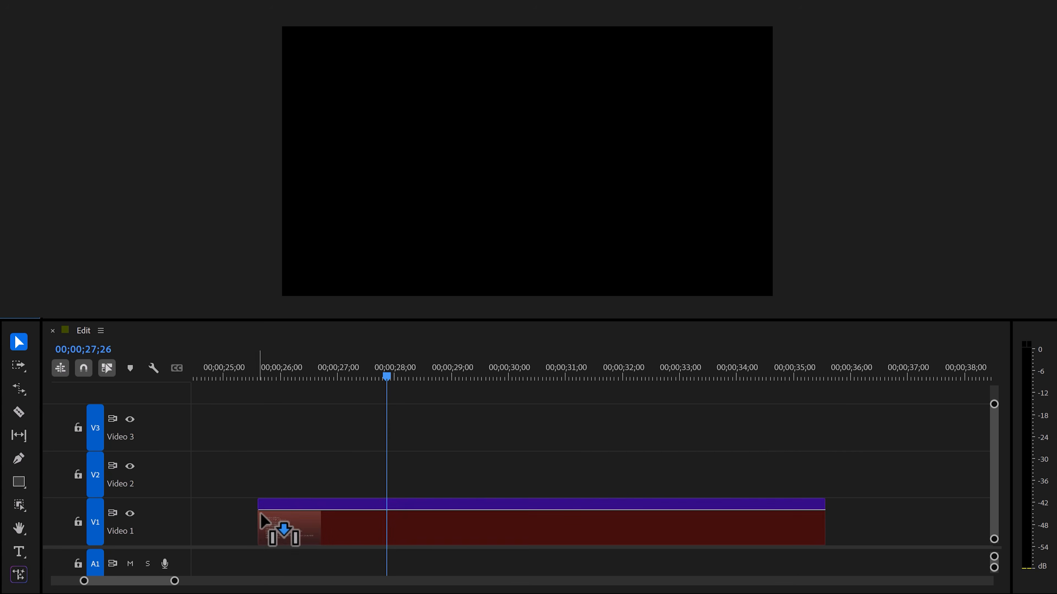
drag(377, 366, 512, 335)
click(429, 541)
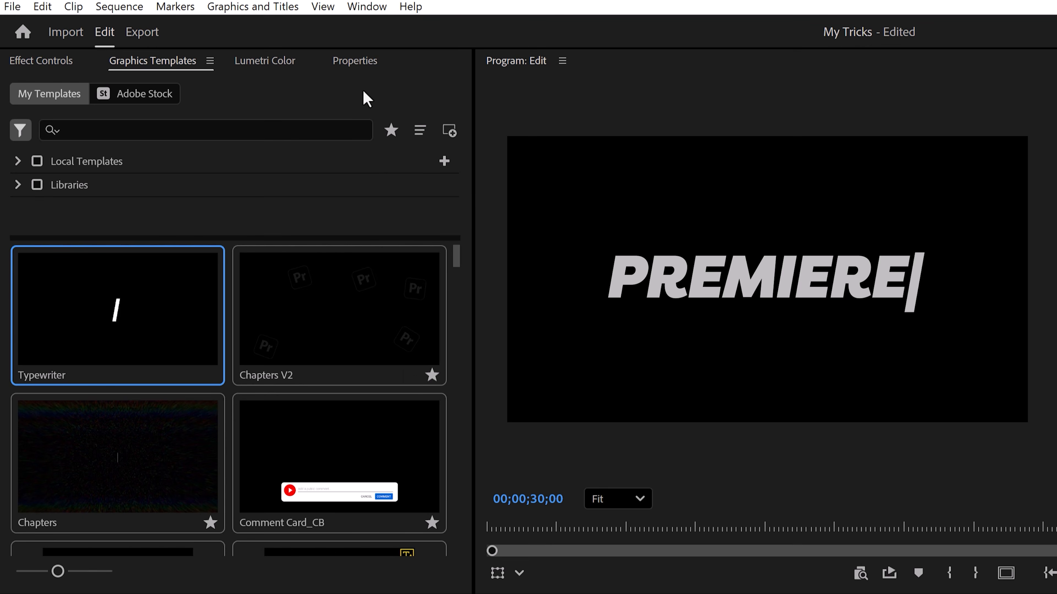
click(365, 67)
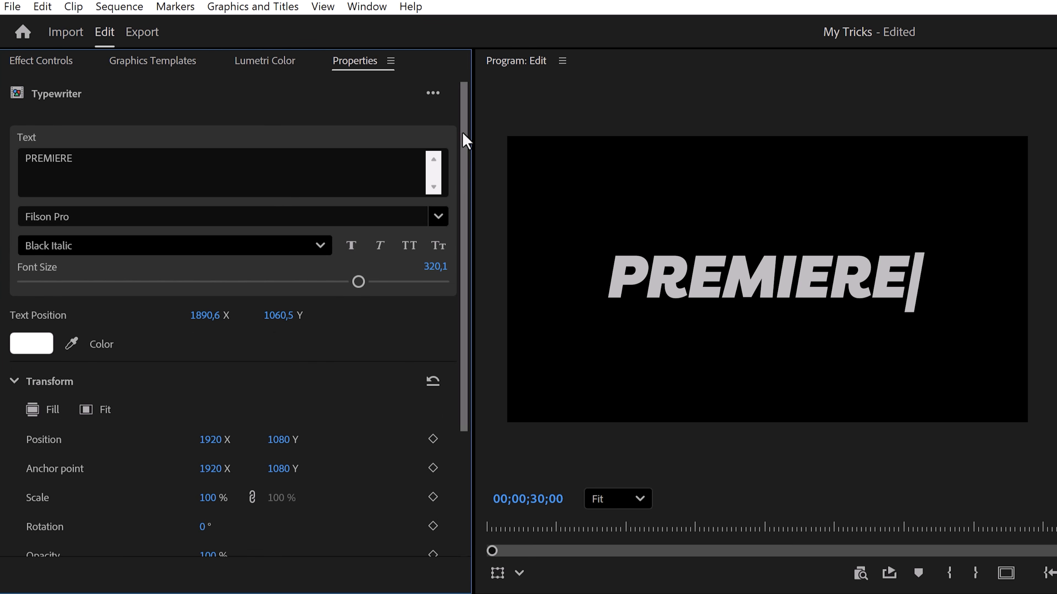
mouse_move(462, 137)
mouse_down()
mouse_move(474, 314)
mouse_move(474, 140)
mouse_up()
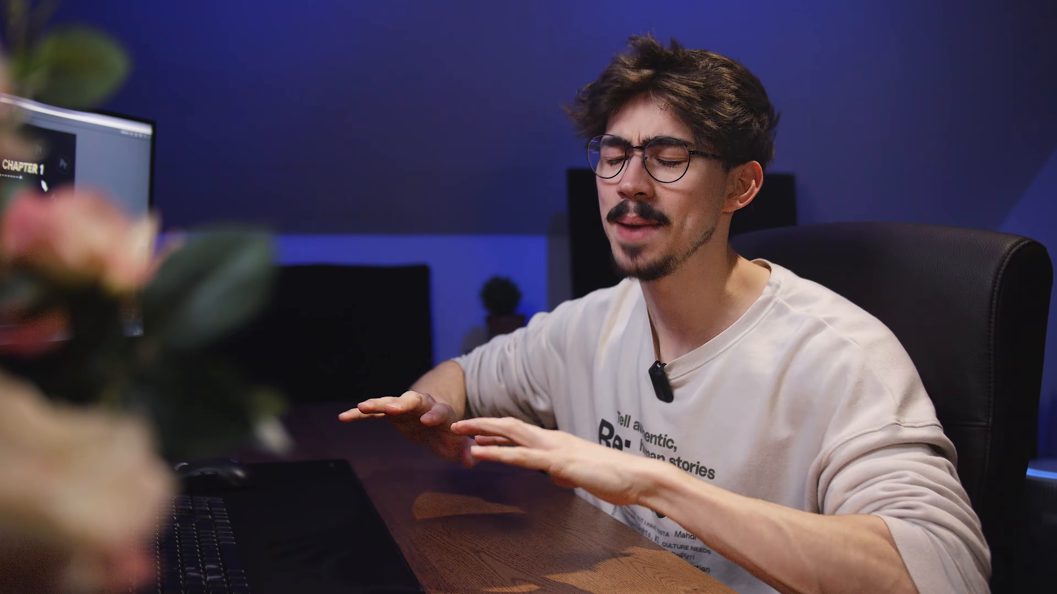